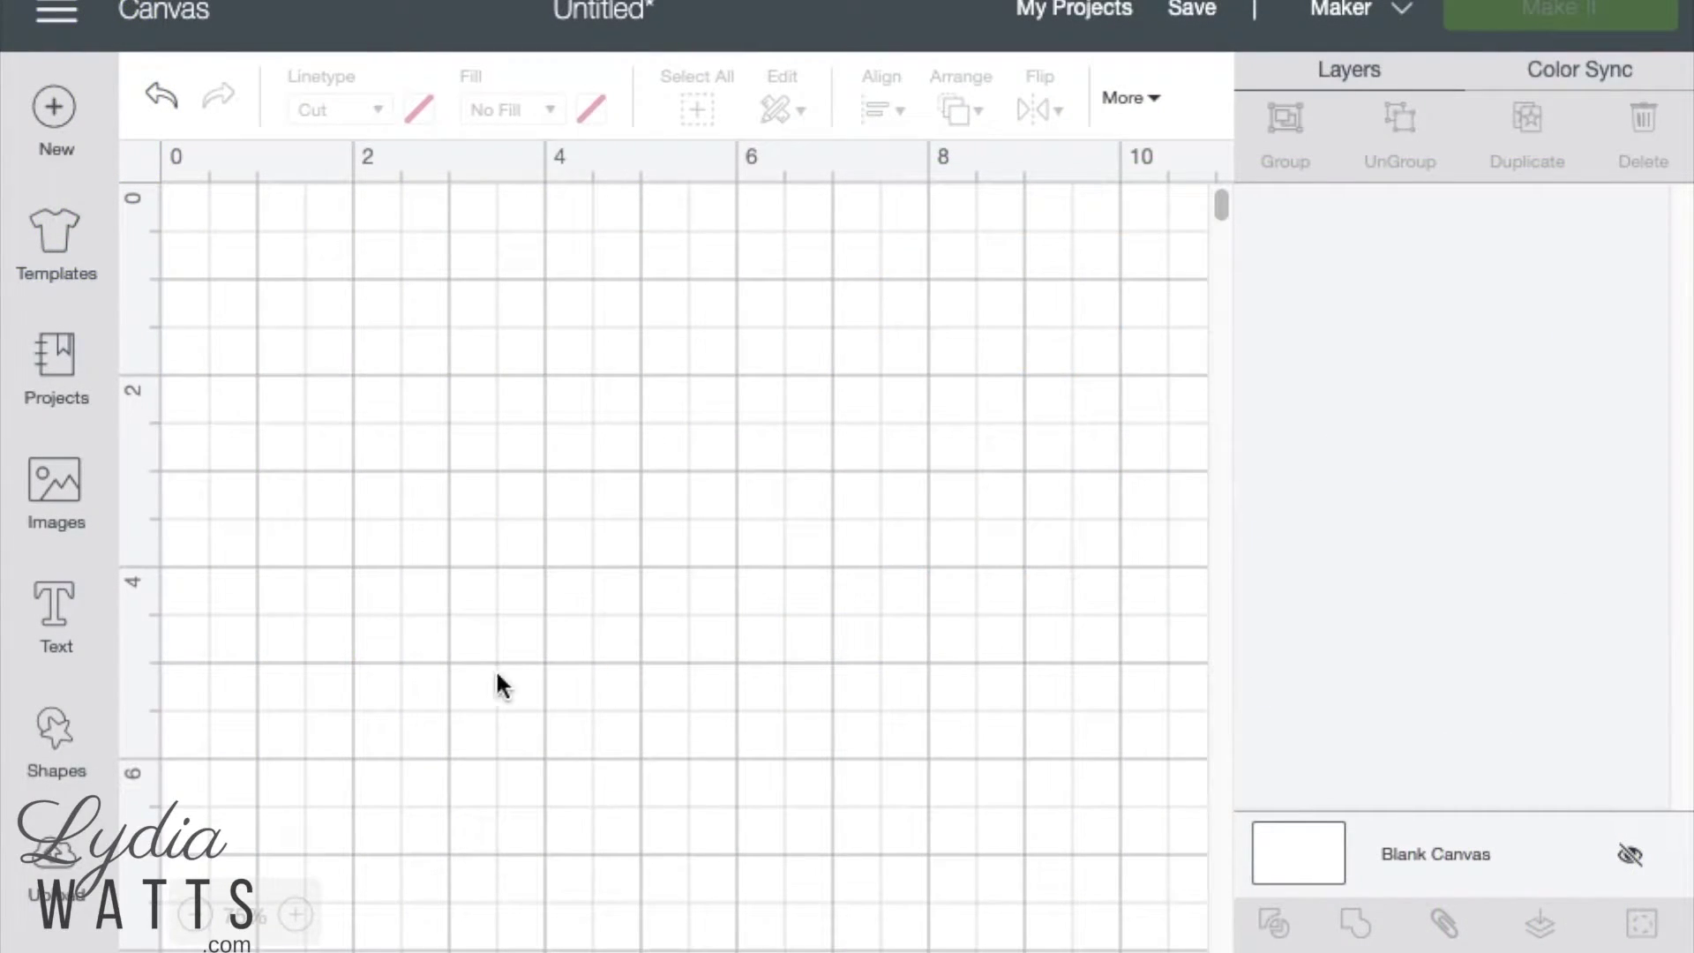
Step: Insert the Sunset Wave Circle image from the Images library onto the blank canvas
left_click(52, 525)
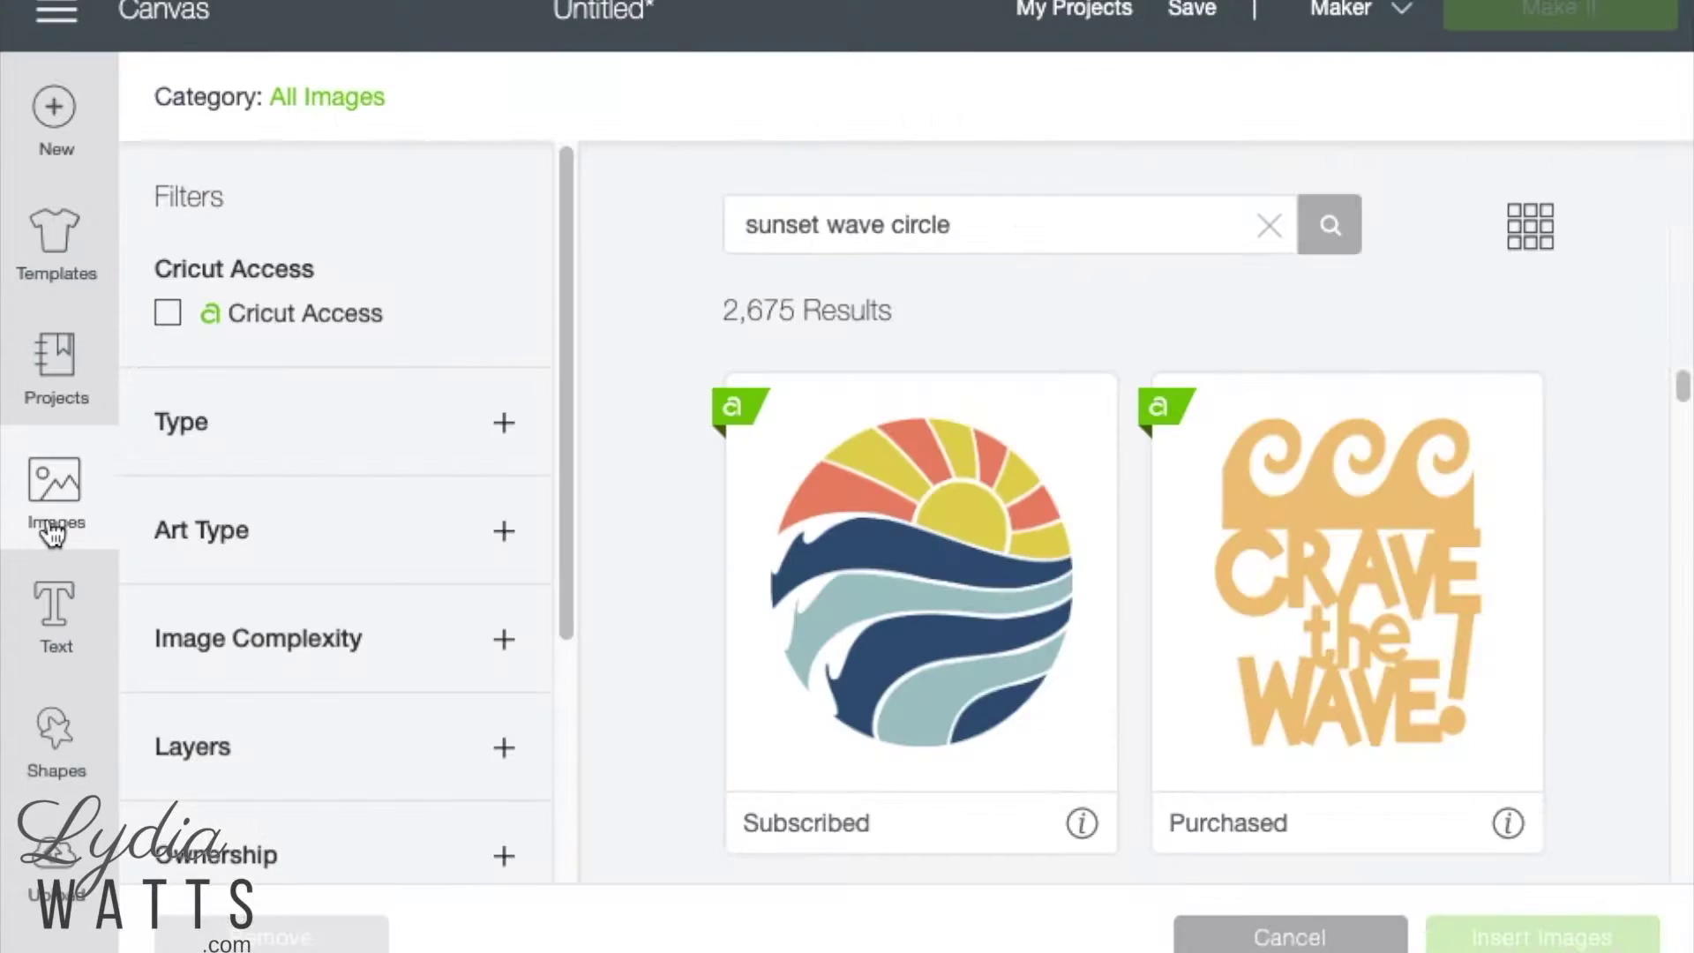
left_click(807, 766)
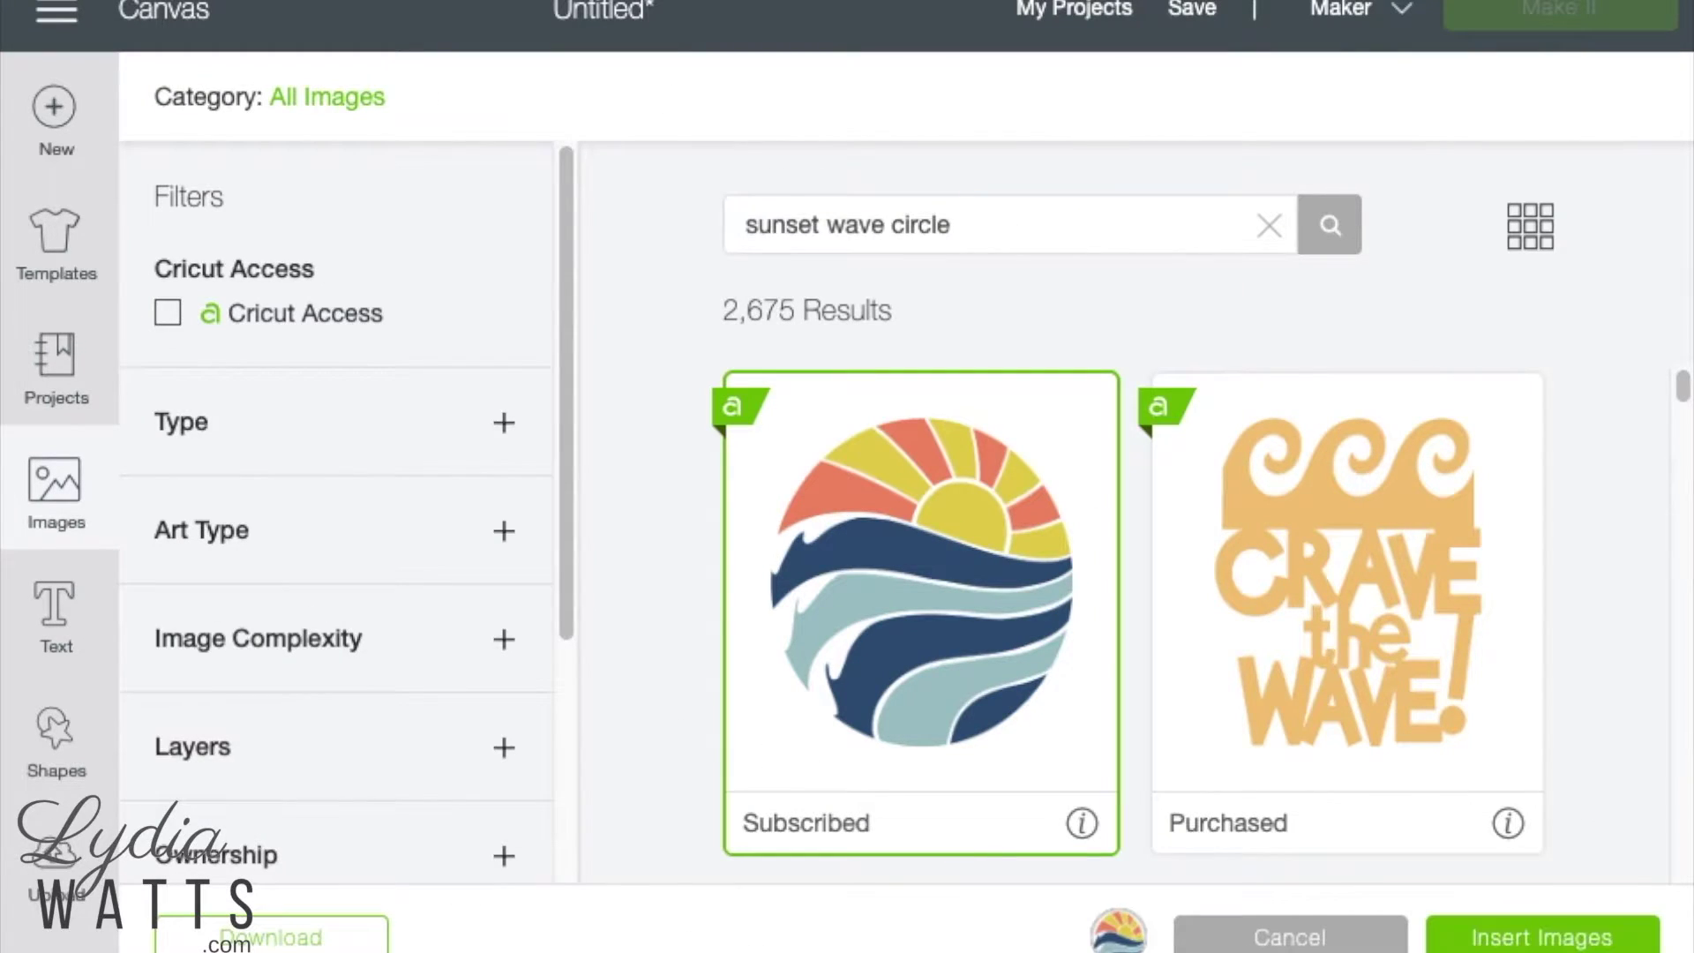
left_click(1521, 942)
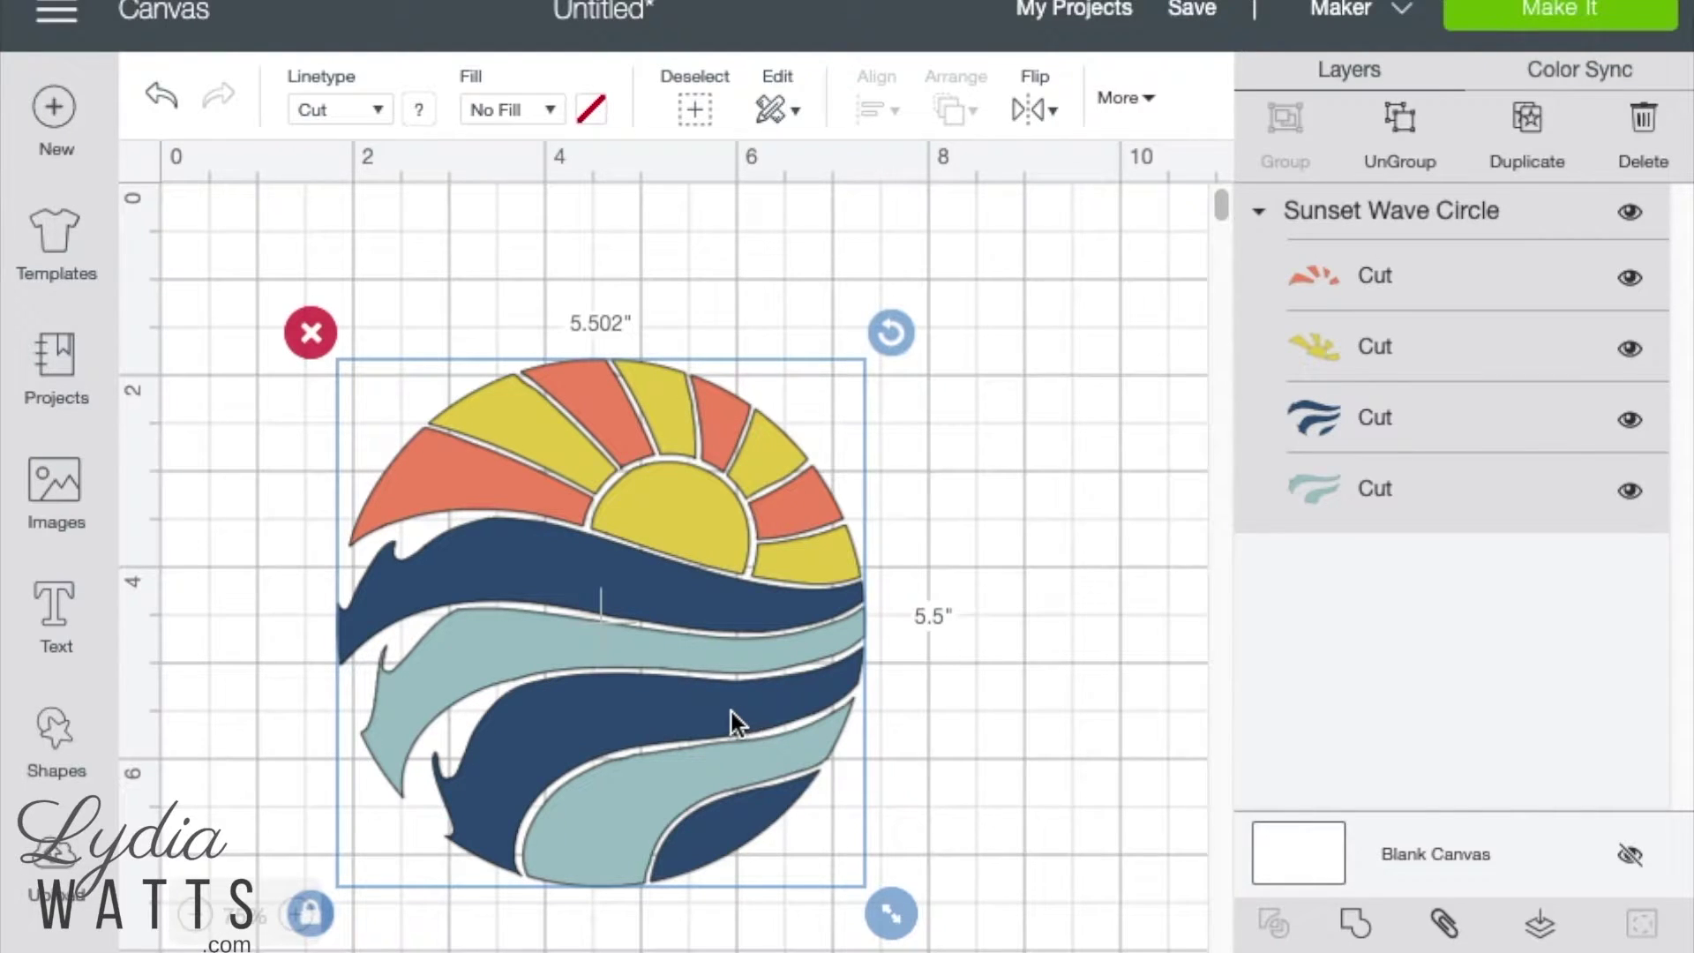
Step: Move the Sunset Wave Circle up-left and set its width to 5 inches with proportions locked
left_click_drag(716, 716, 683, 708)
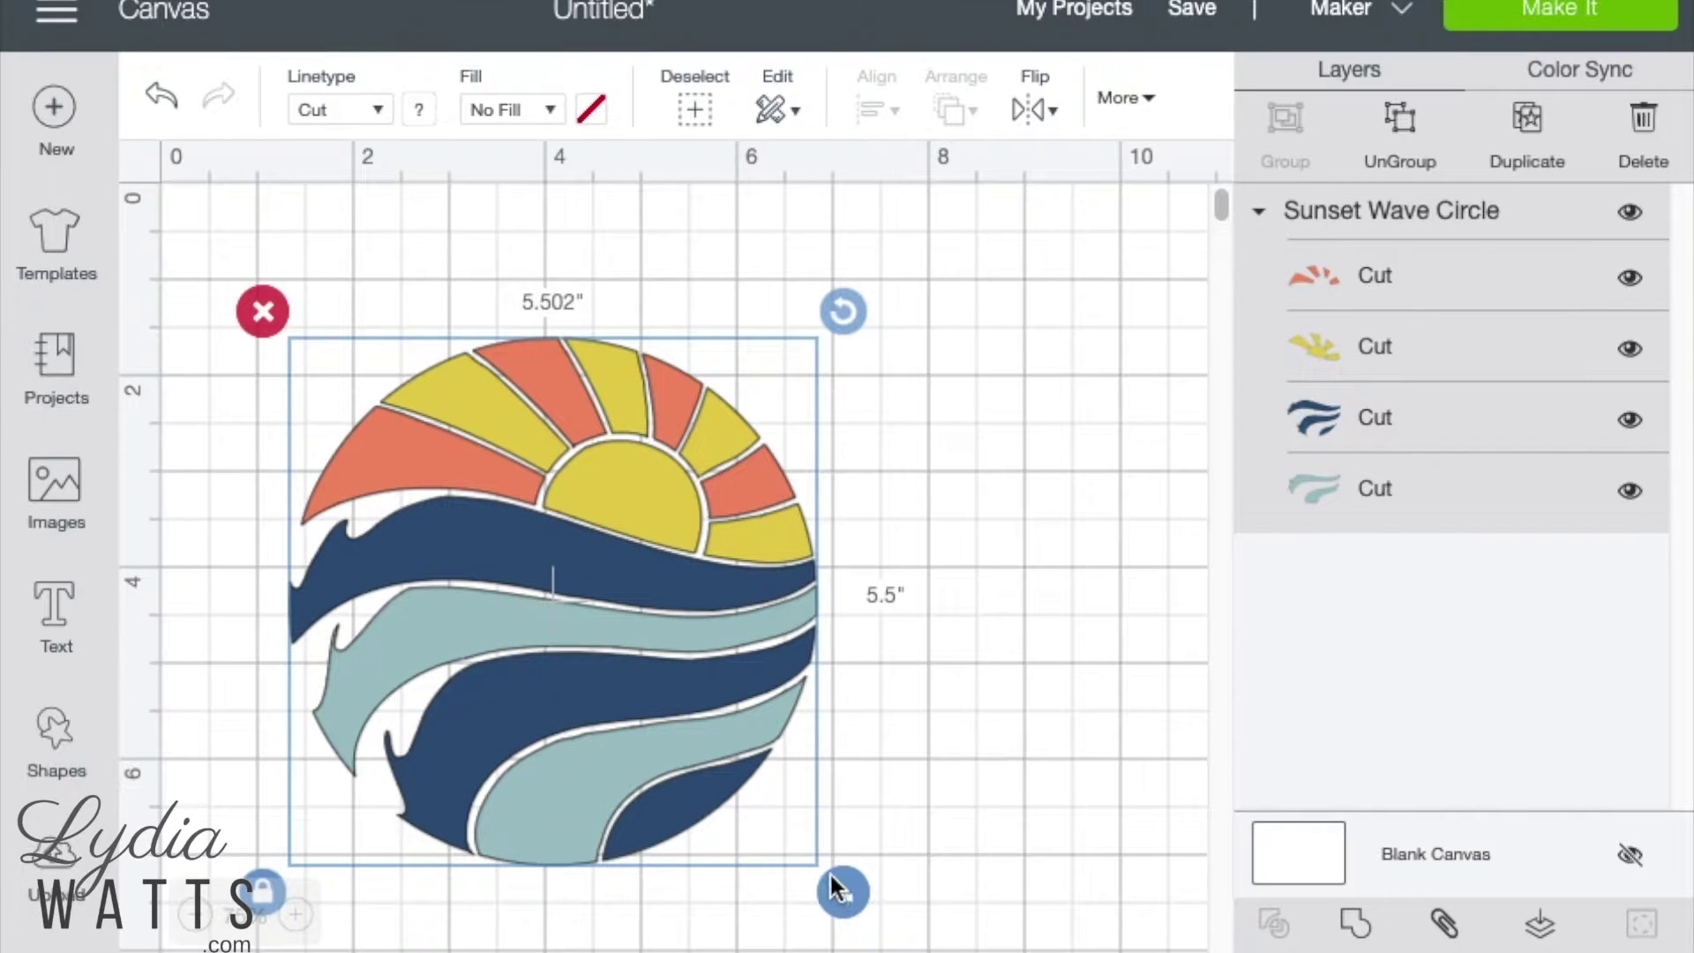
mouse_move(826, 866)
left_mouse_down()
mouse_move(896, 926)
mouse_move(829, 878)
left_mouse_up()
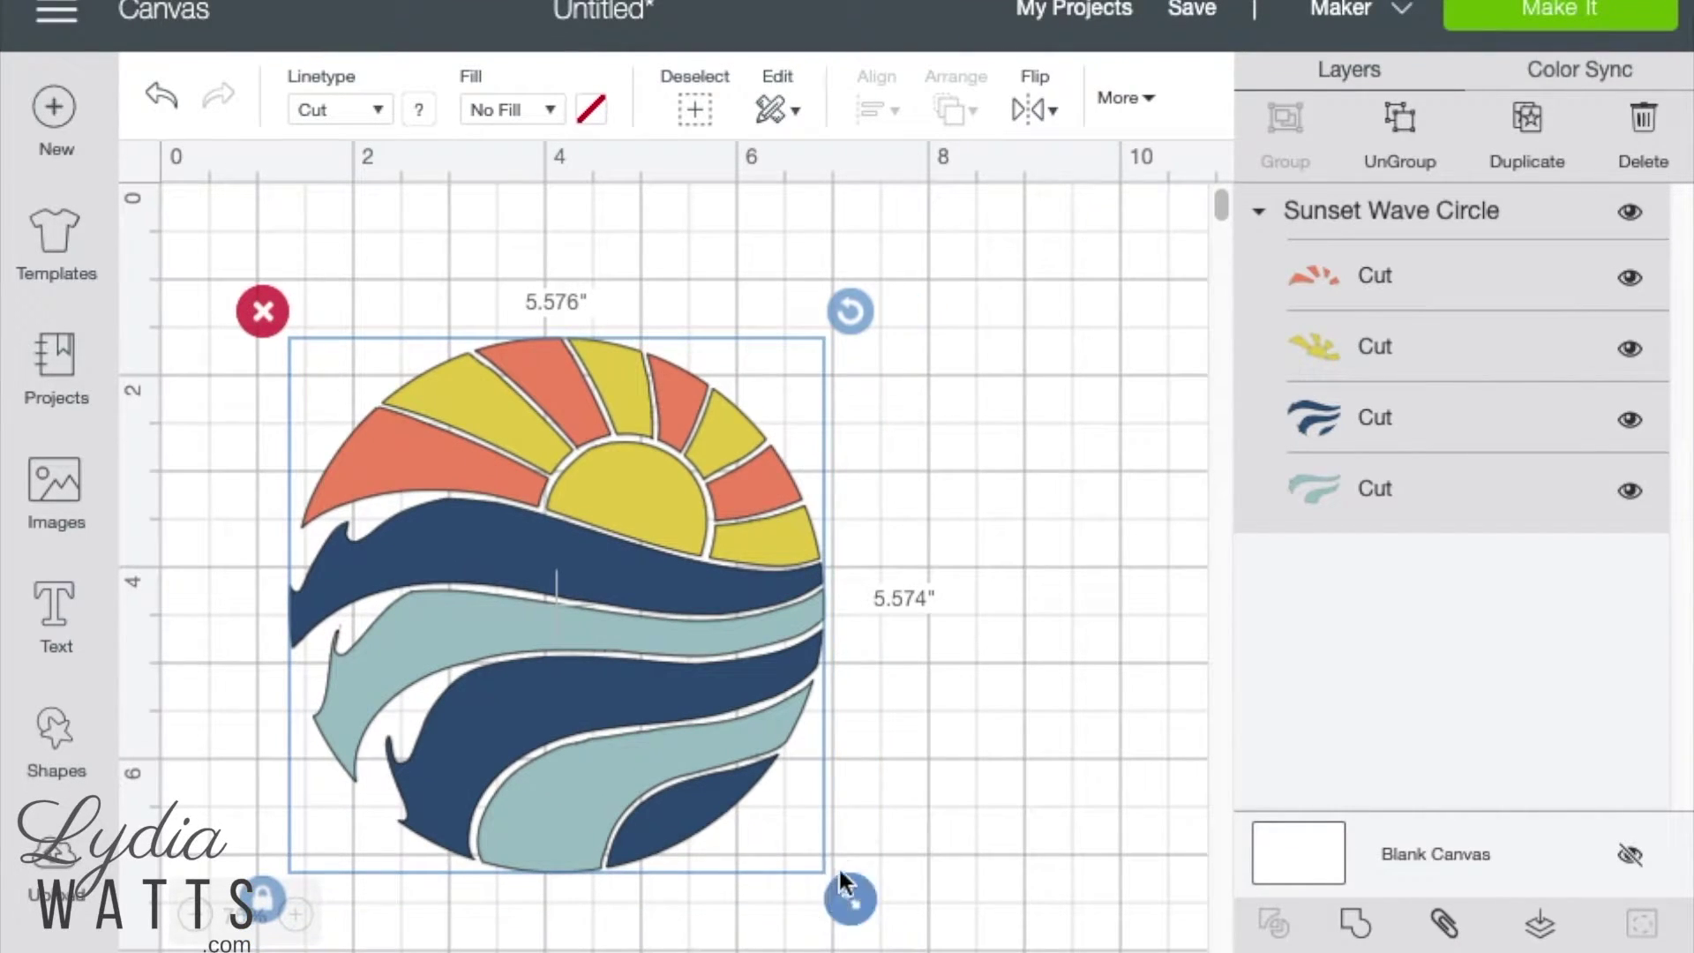
left_click(1120, 97)
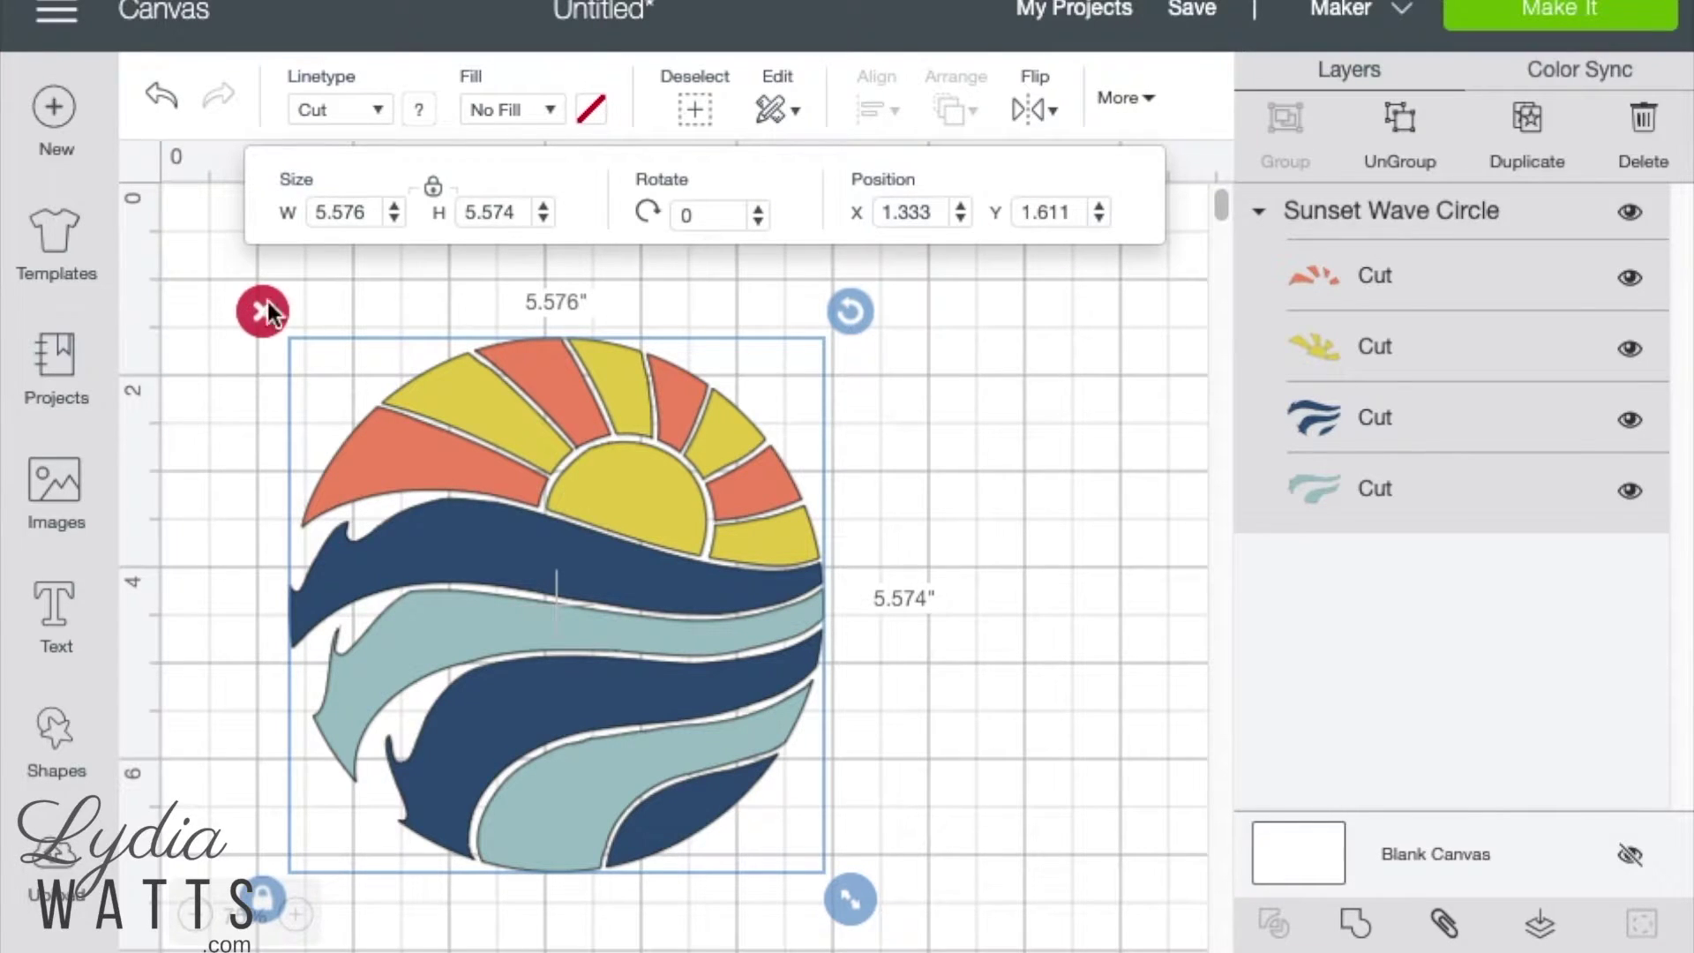
double_click(325, 211)
type("5")
key("Return")
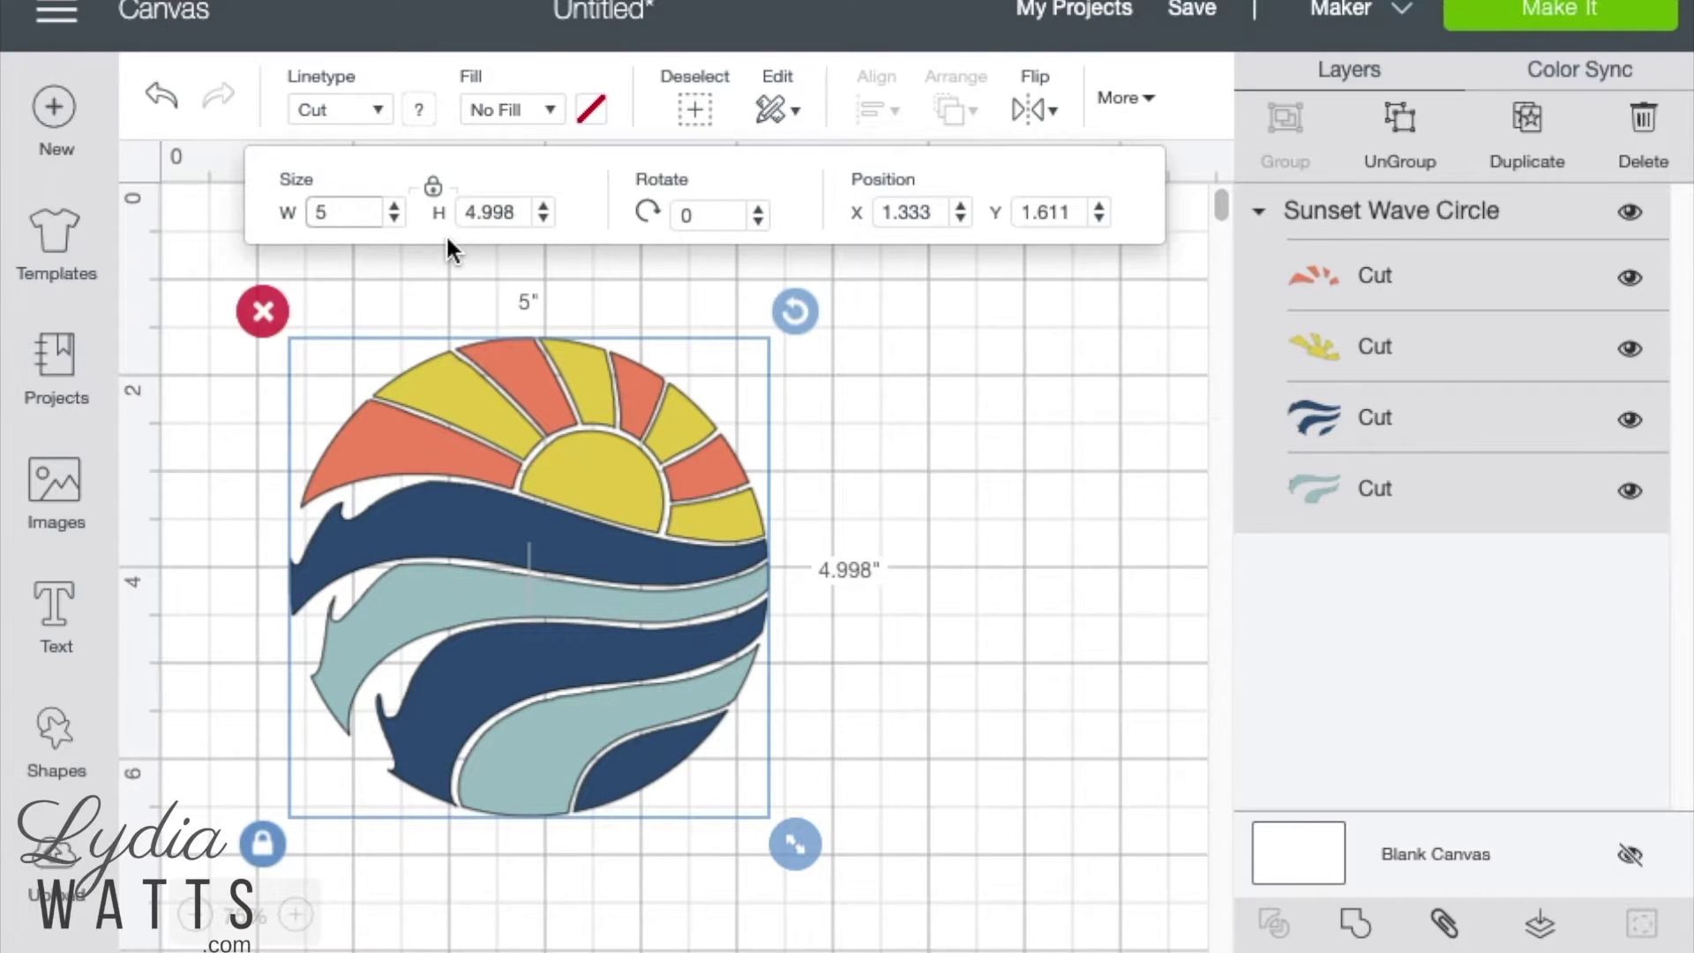
key("ctrl+z")
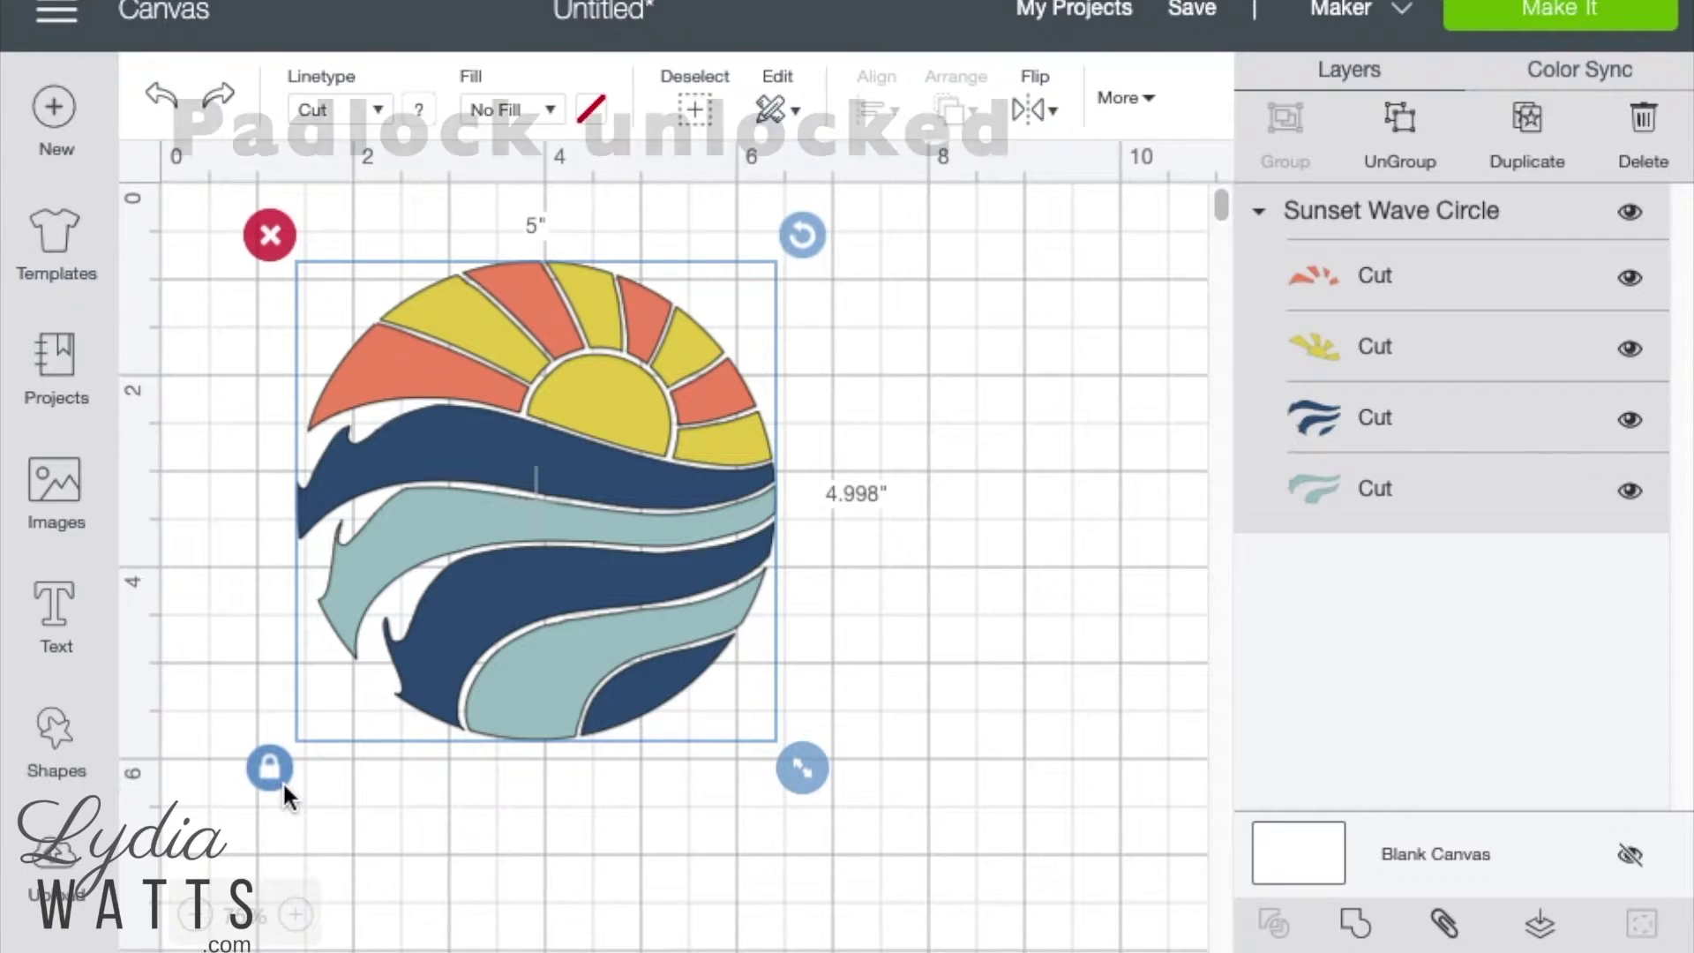
left_click(282, 784)
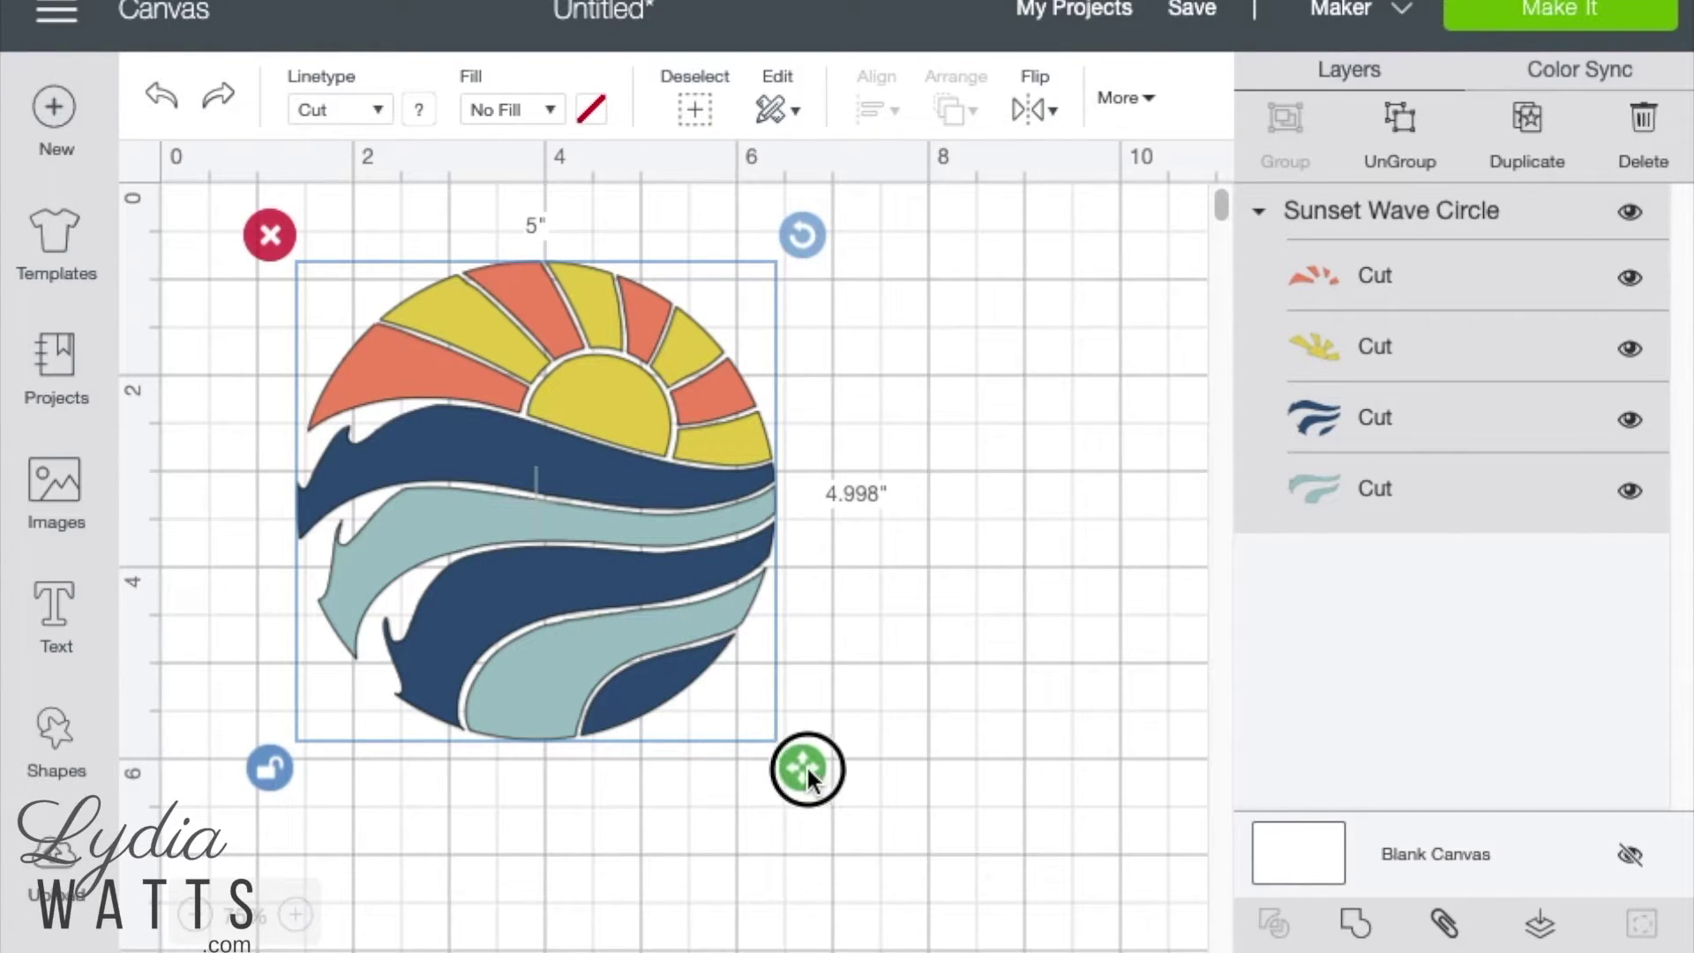
left_click_drag(807, 768, 790, 891)
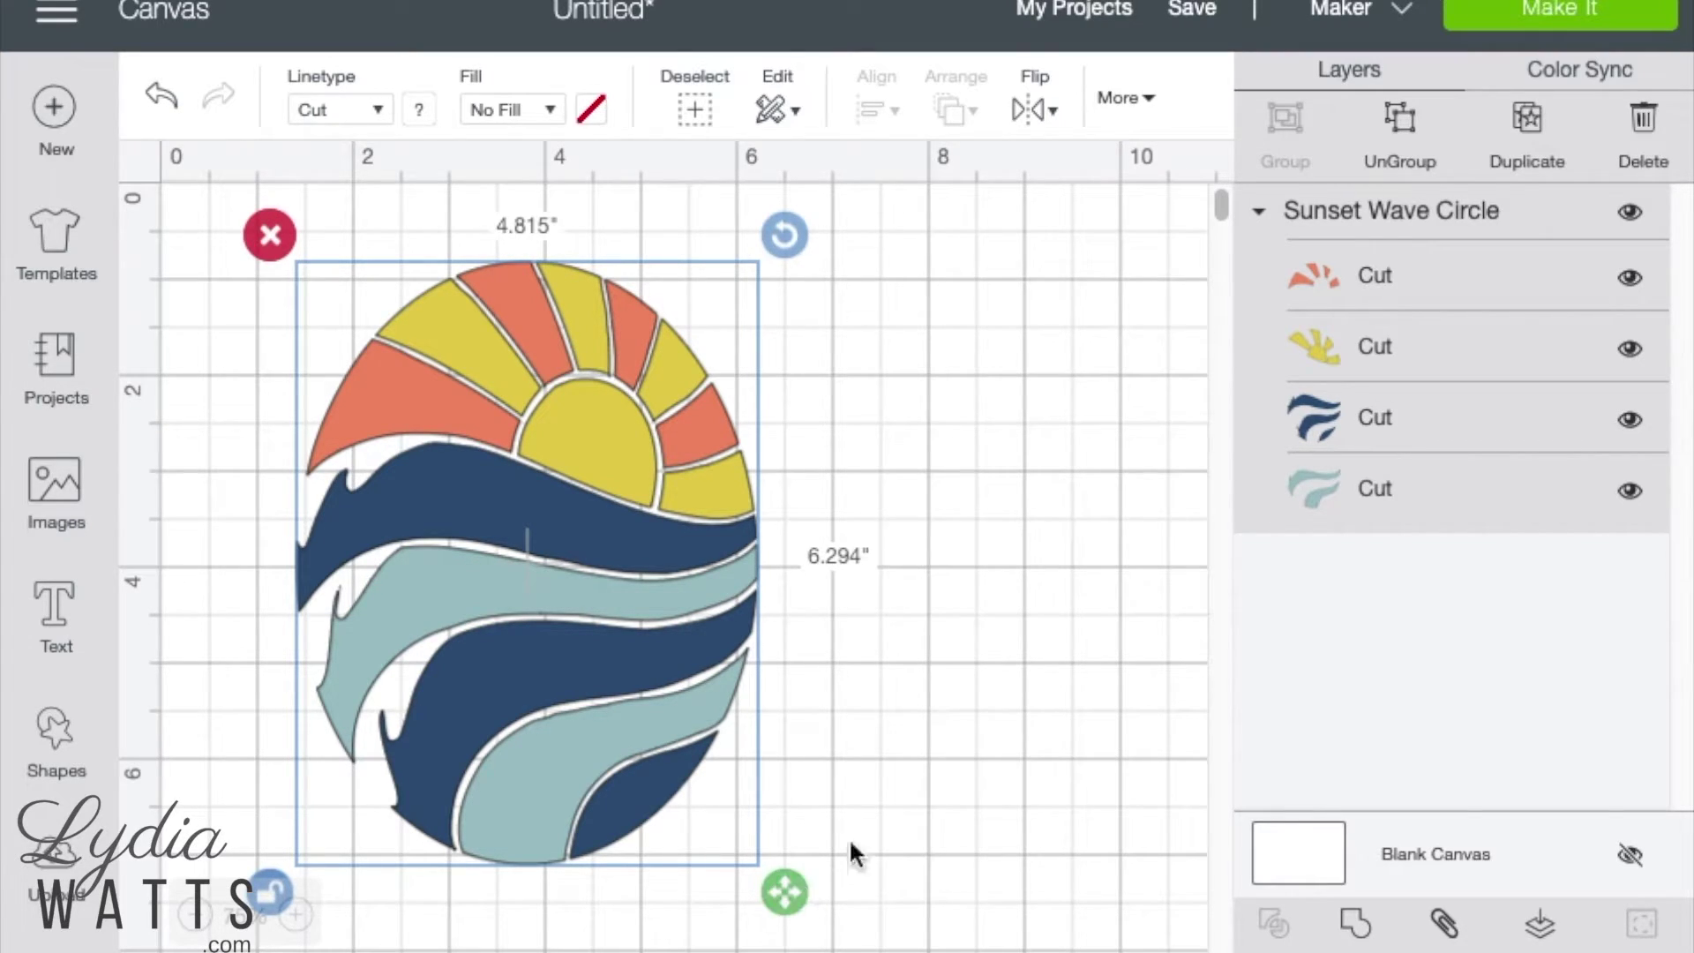
key("ctrl+z")
left_click(266, 765)
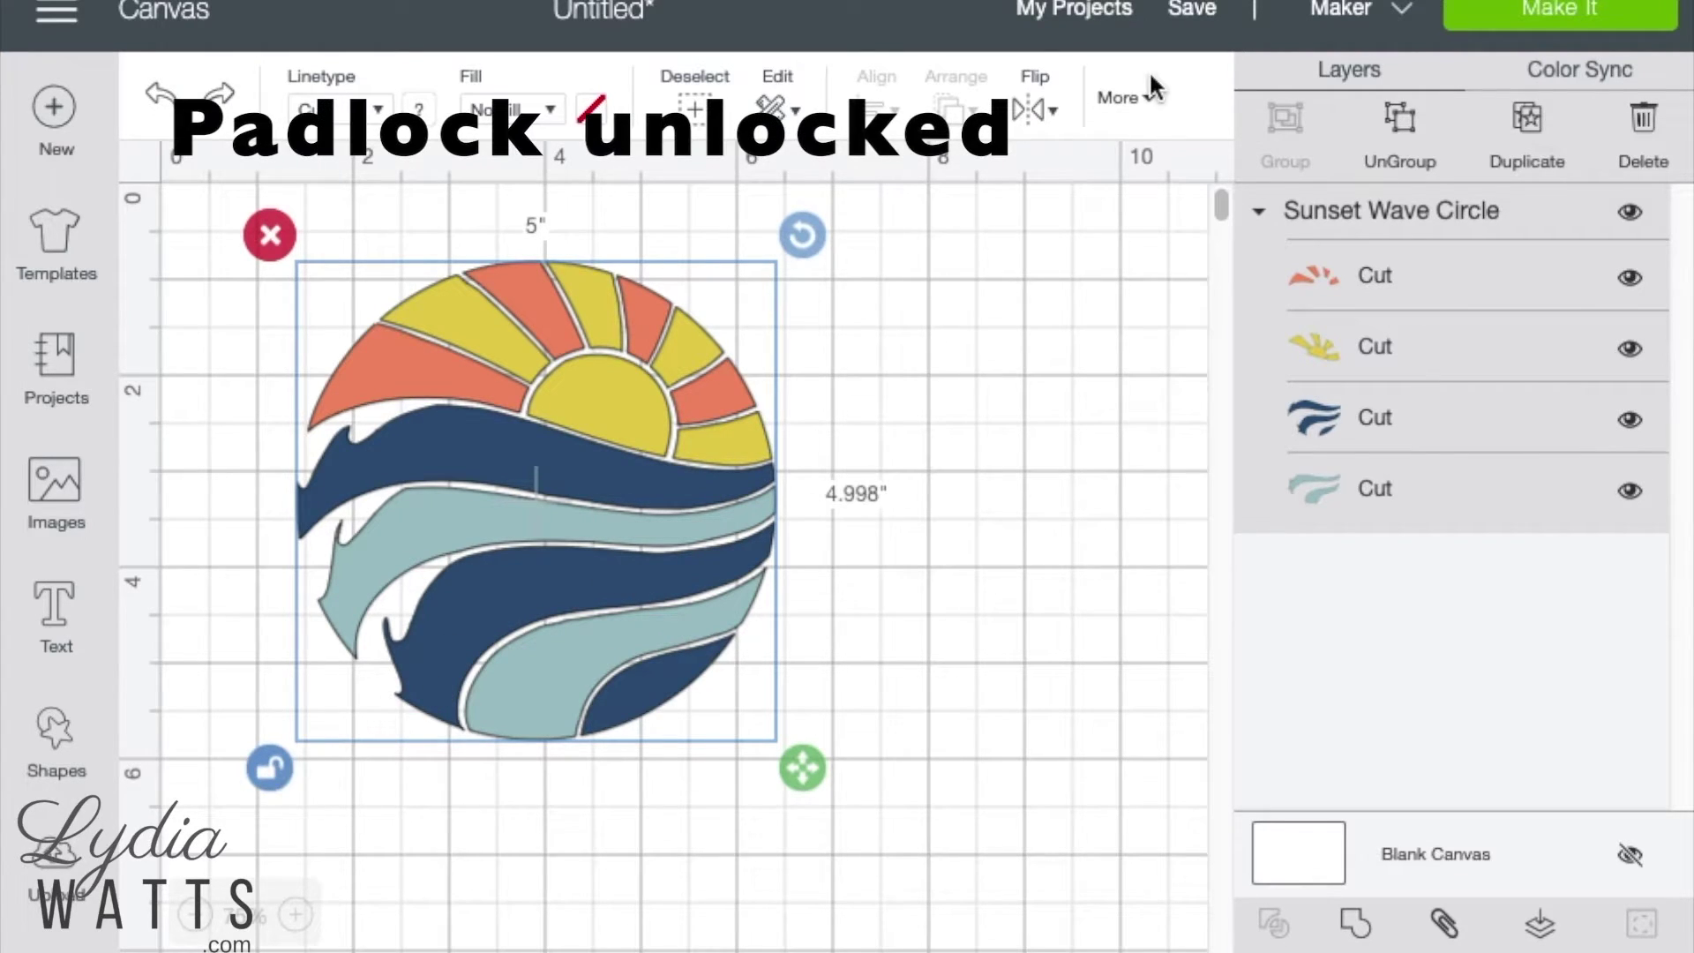
left_click(1132, 99)
left_click(348, 216)
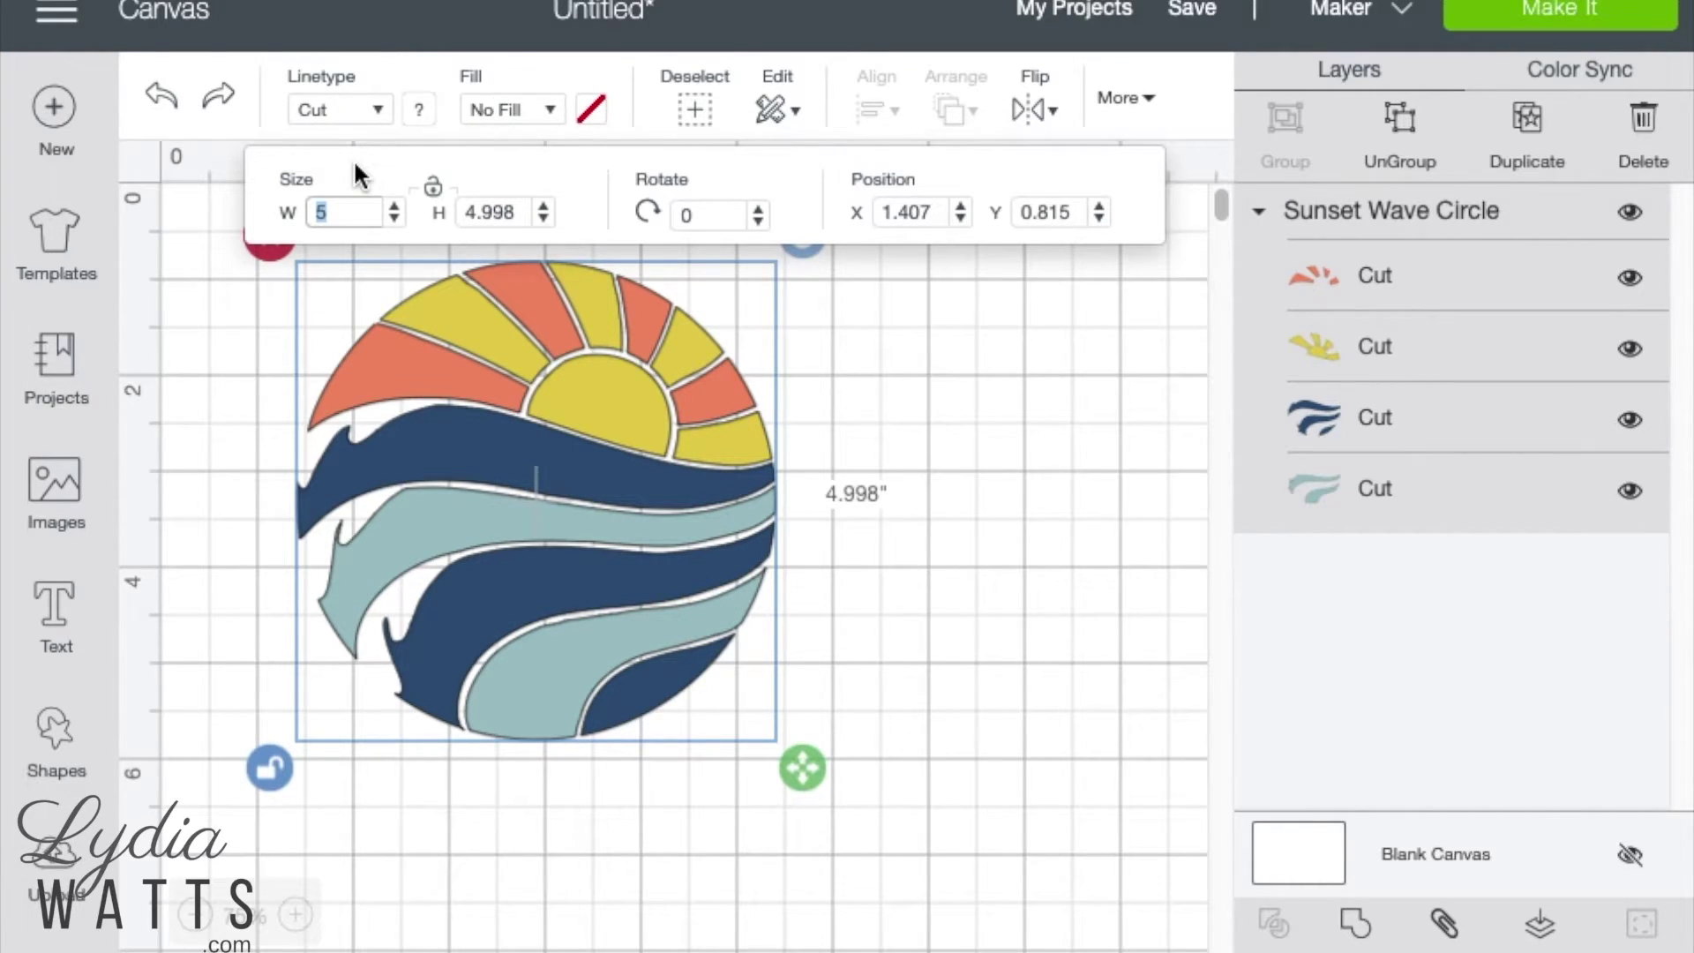
type("3")
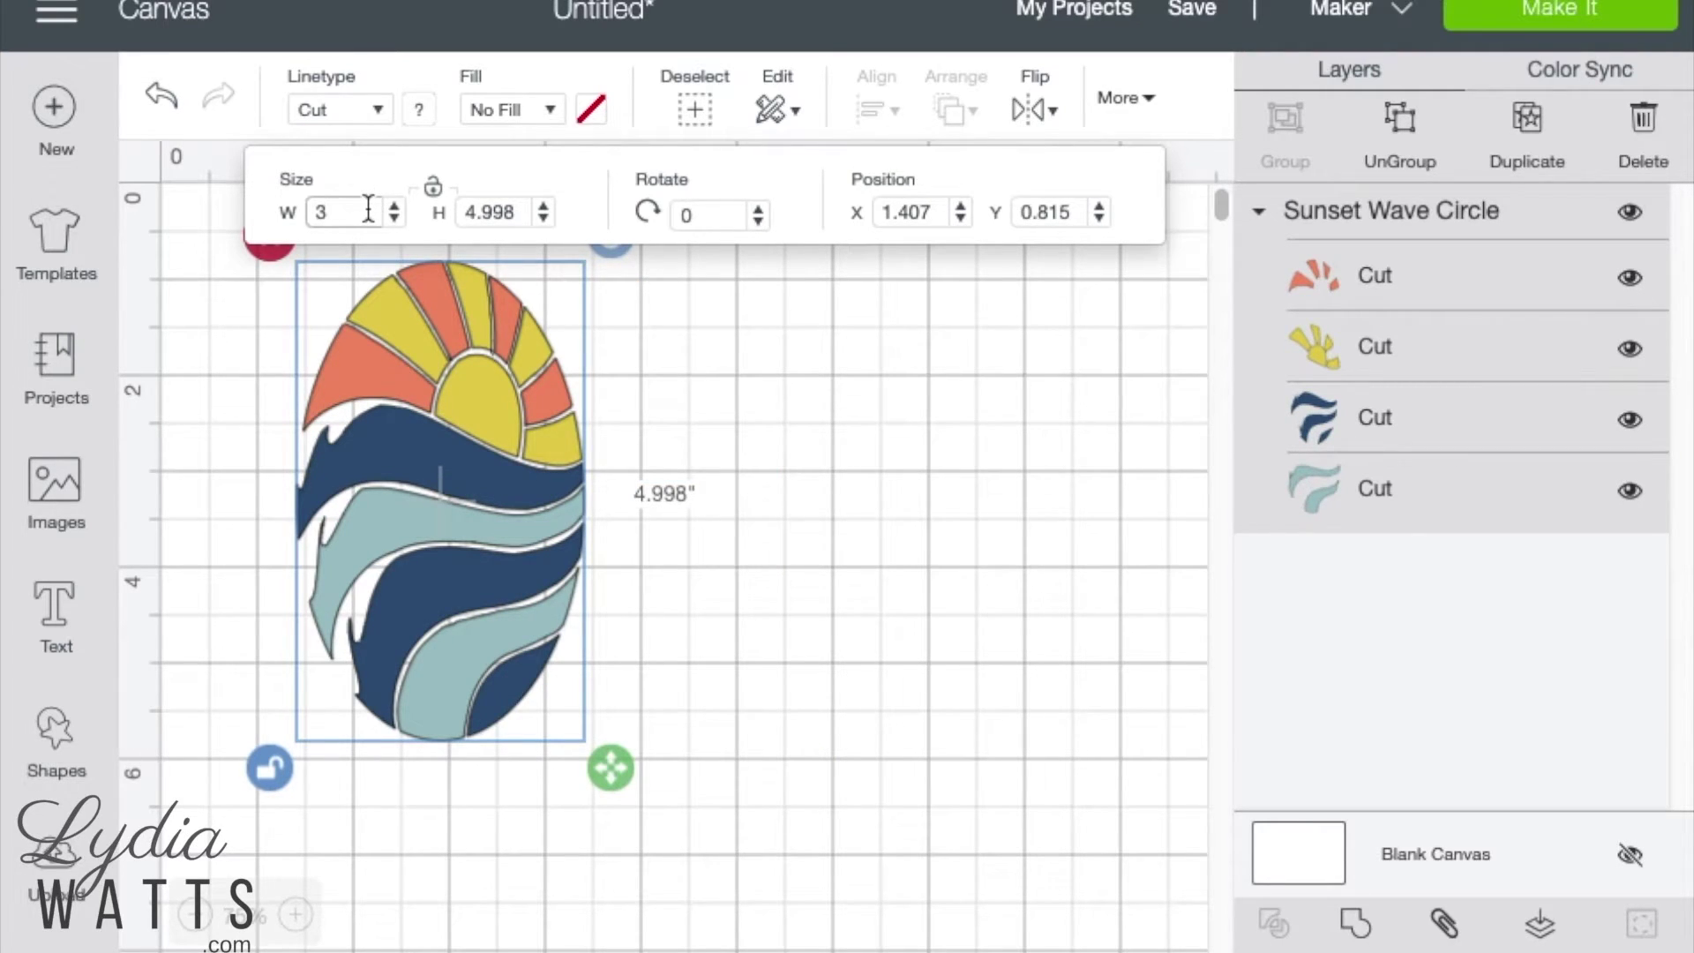
left_click(807, 563)
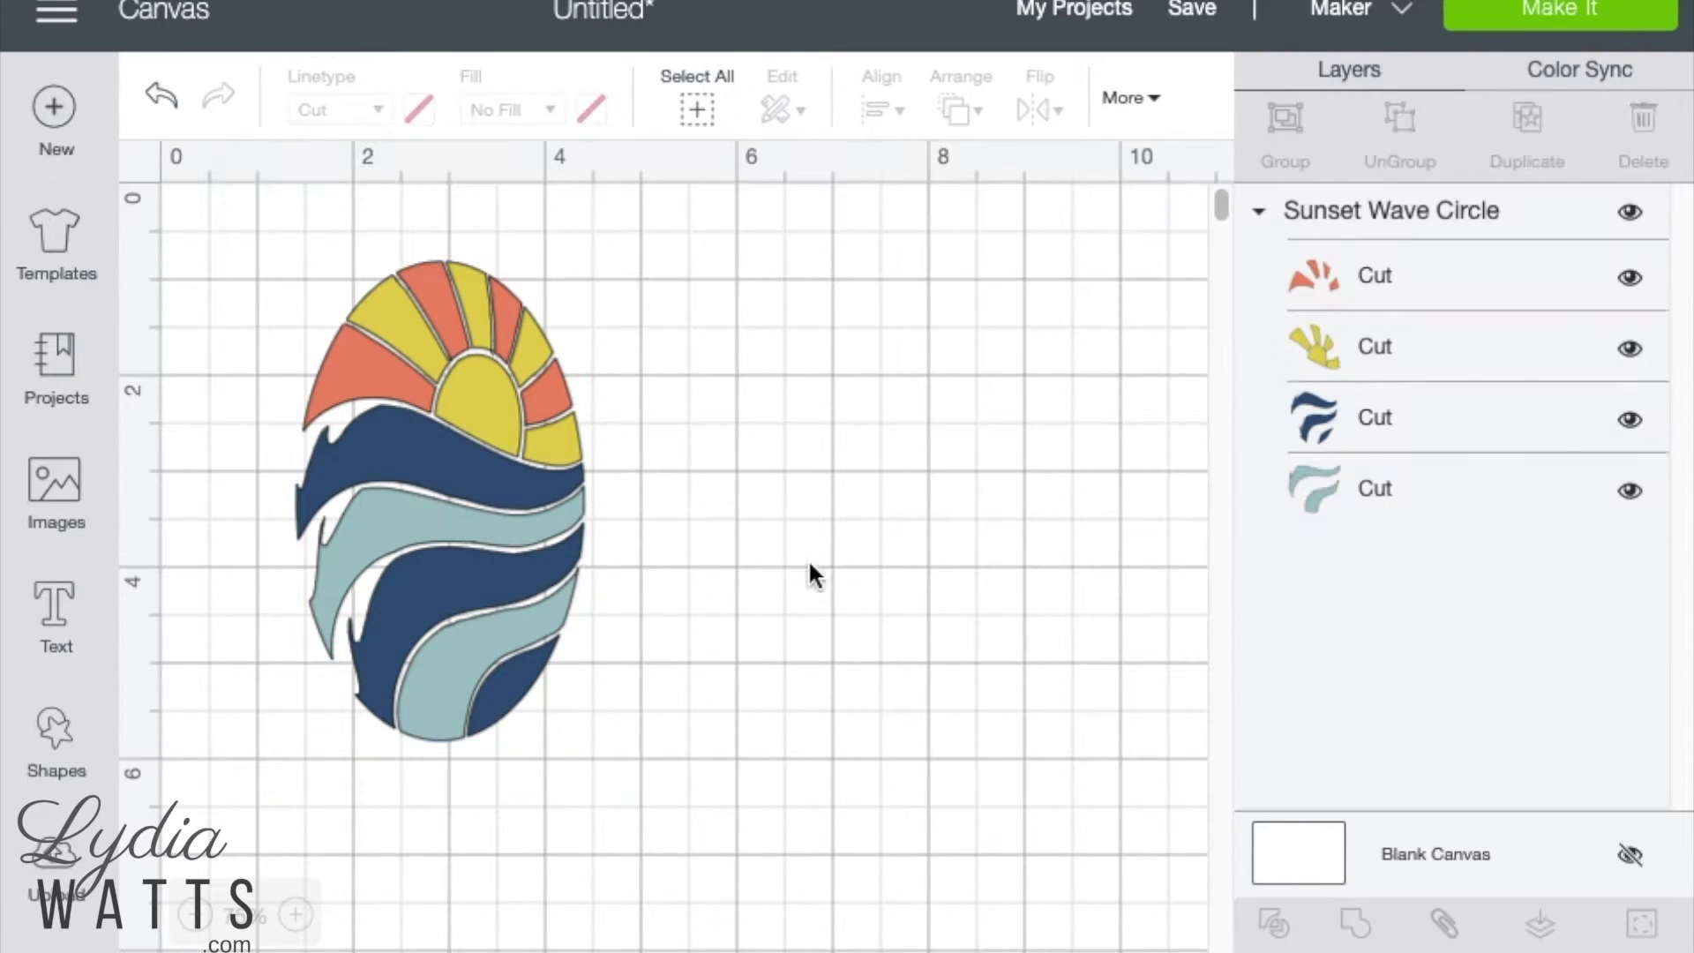
key("ctrl+z")
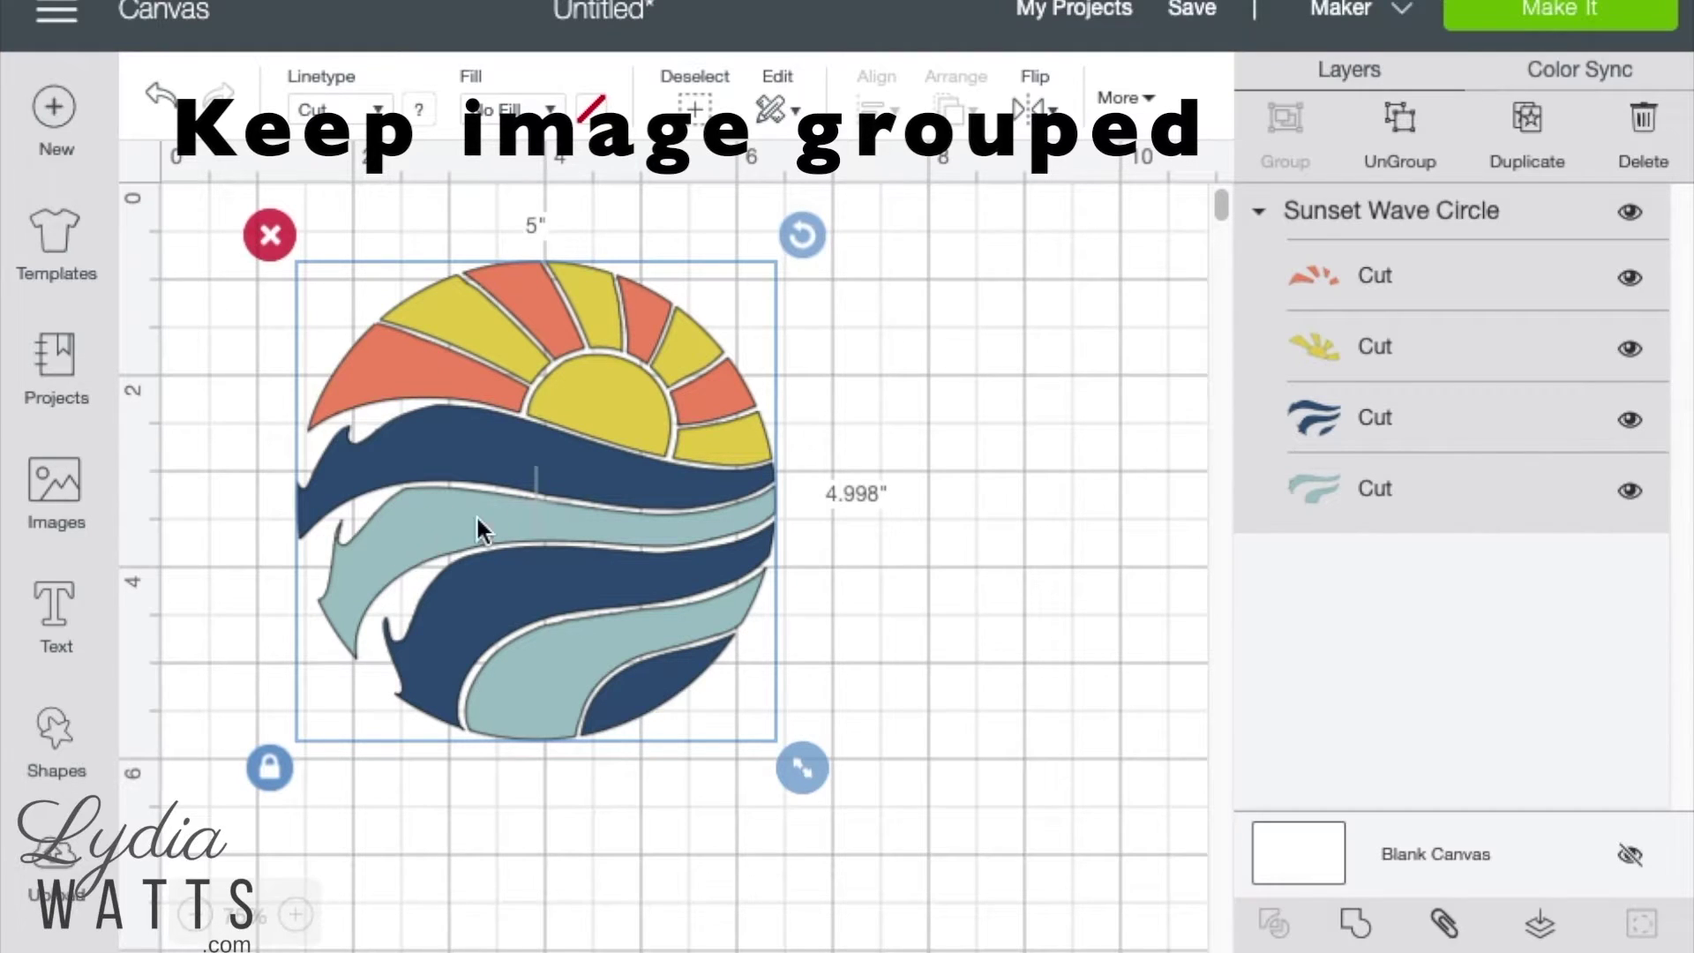
Step: Ungroup the Sunset Wave Circle and drag the dark-blue wave layer out of the design
left_click(1401, 137)
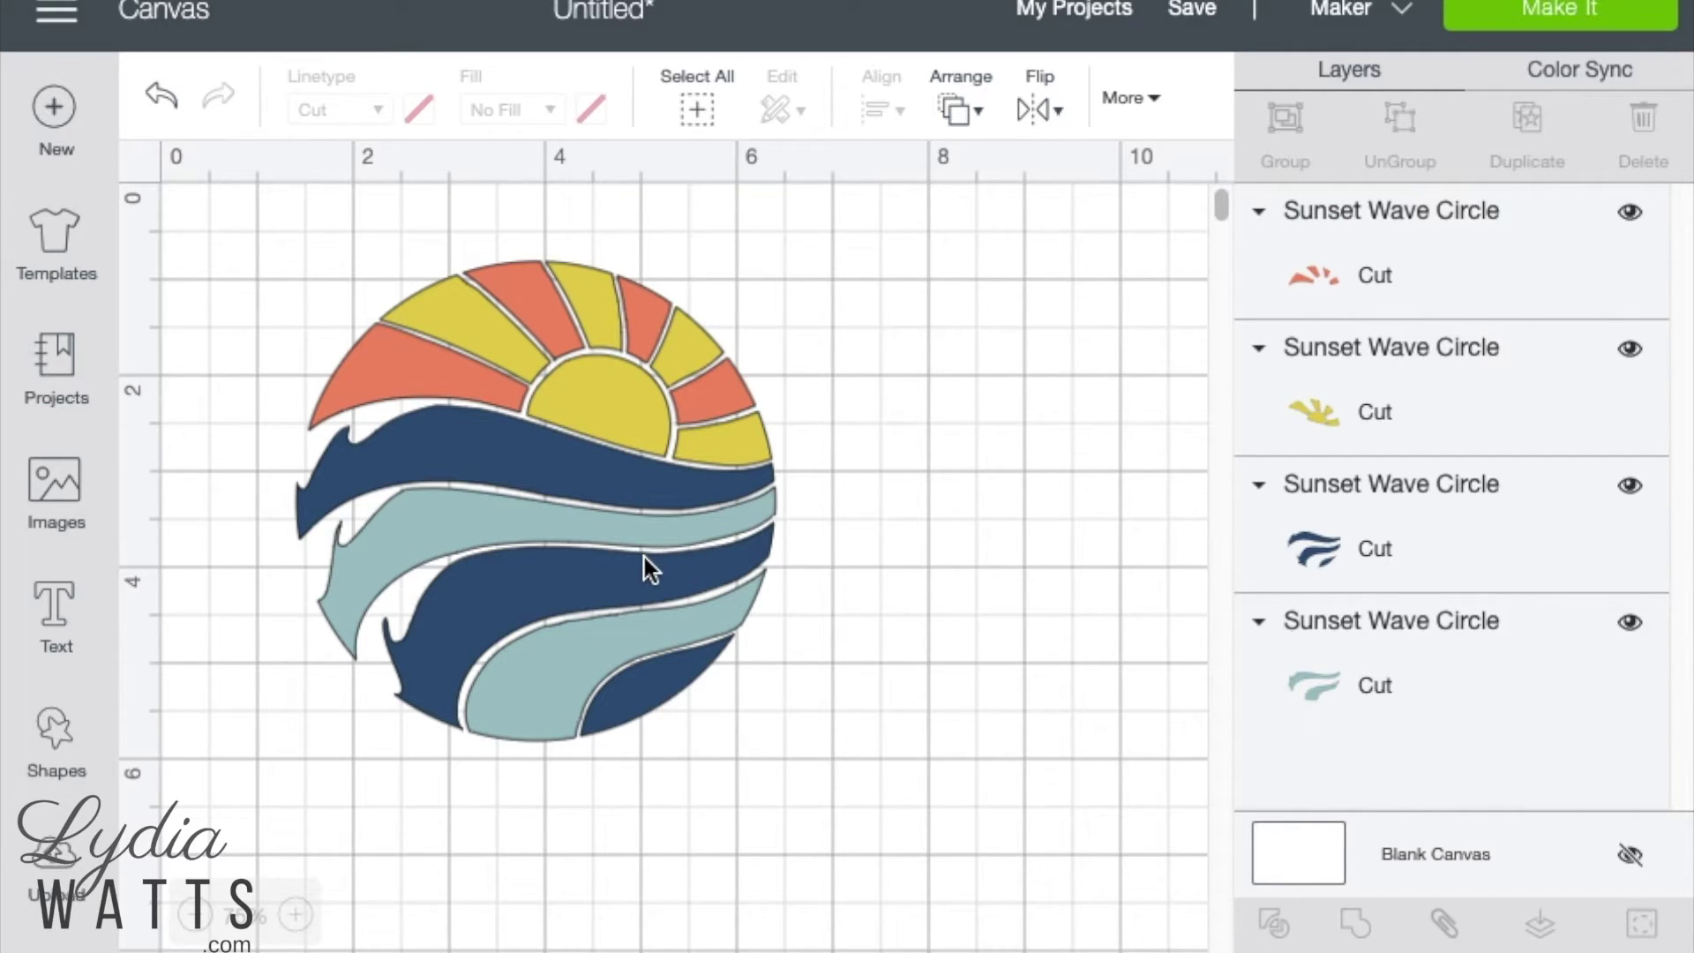
left_click_drag(621, 584, 764, 628)
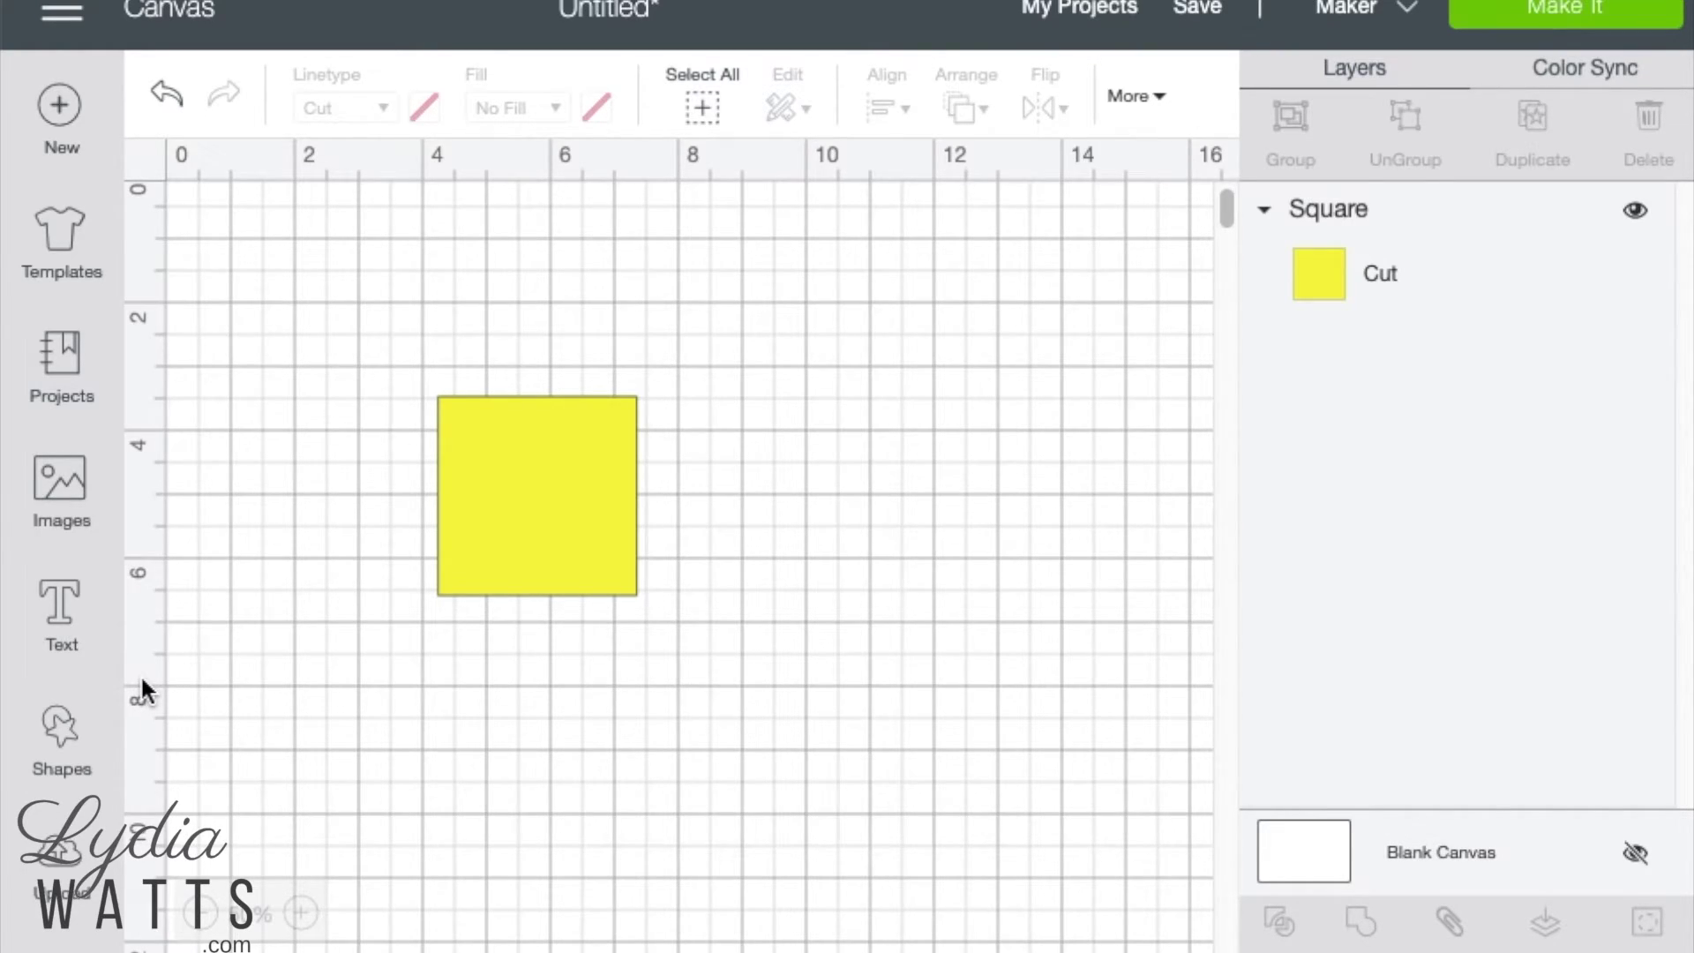
Step: Select the yellow square and unlock its proportions for free resizing
left_click(62, 730)
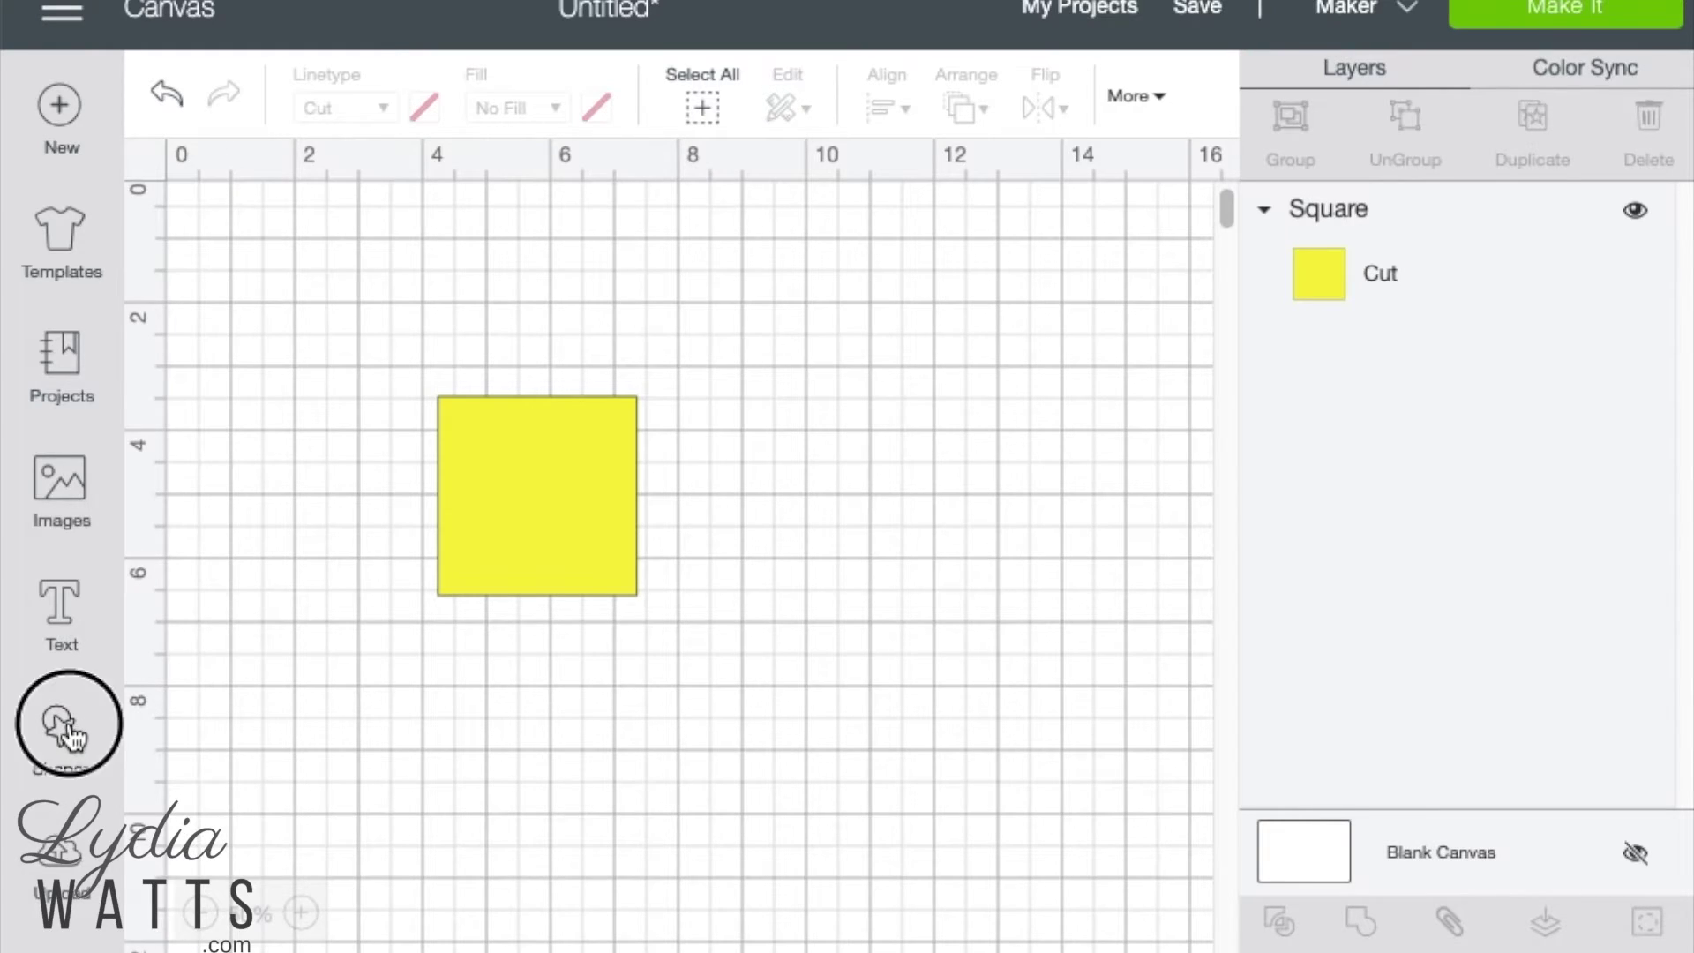
left_click(69, 732)
left_click(536, 455)
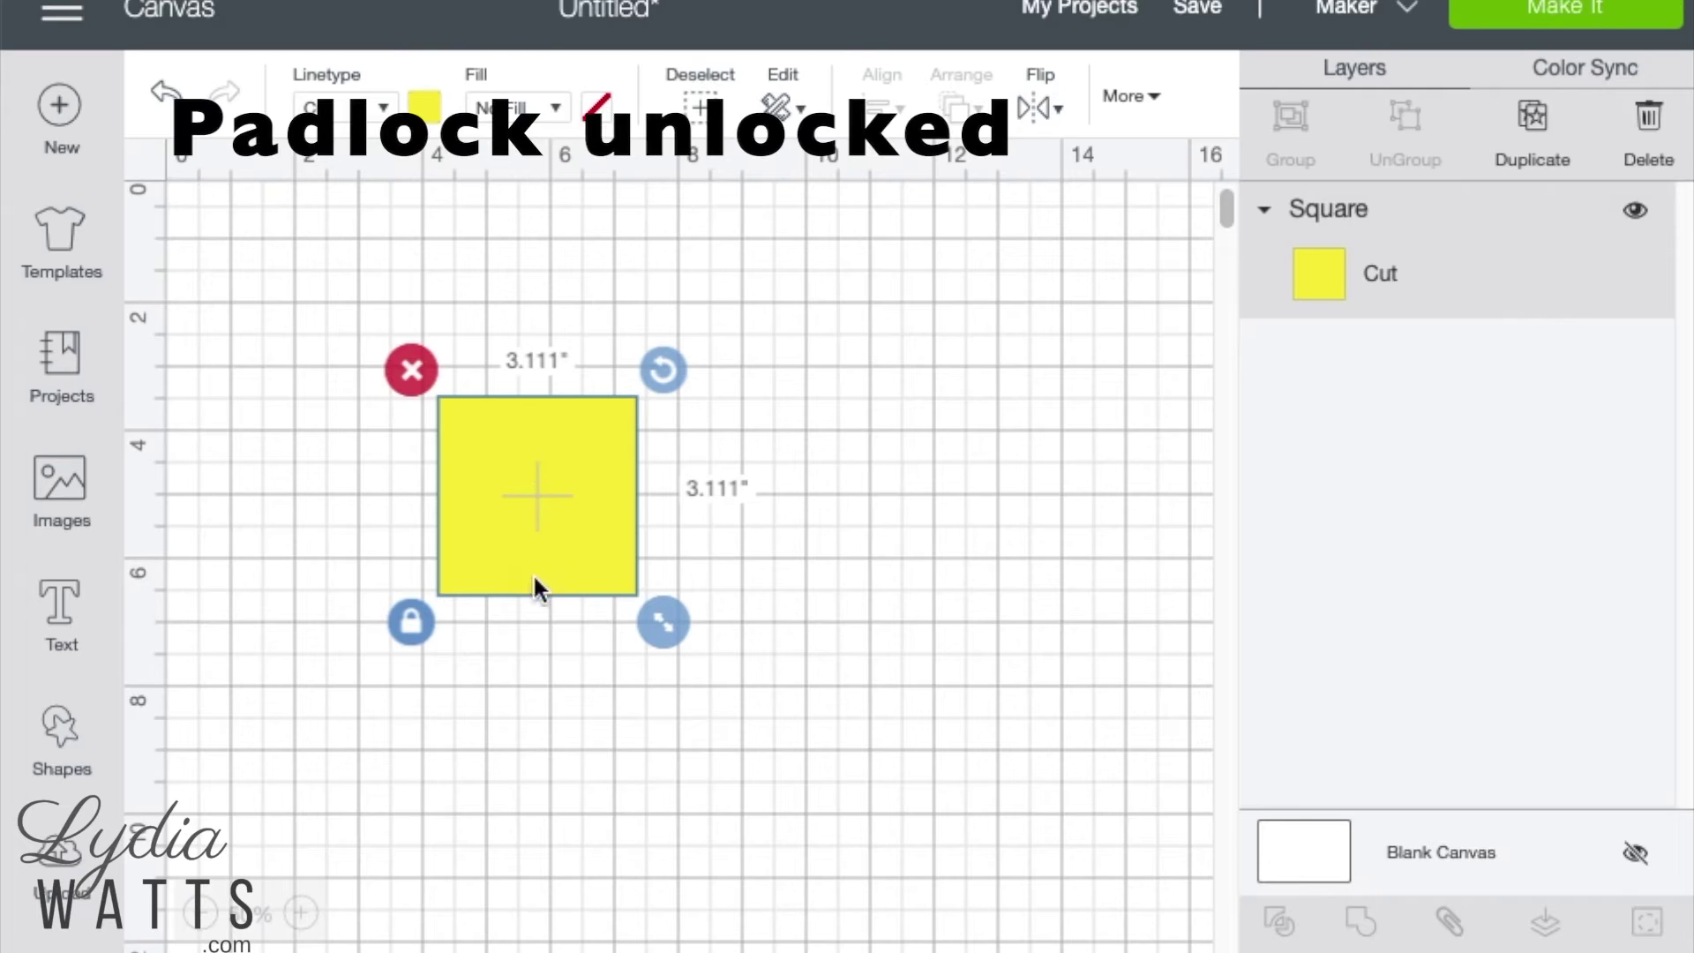
left_click(413, 622)
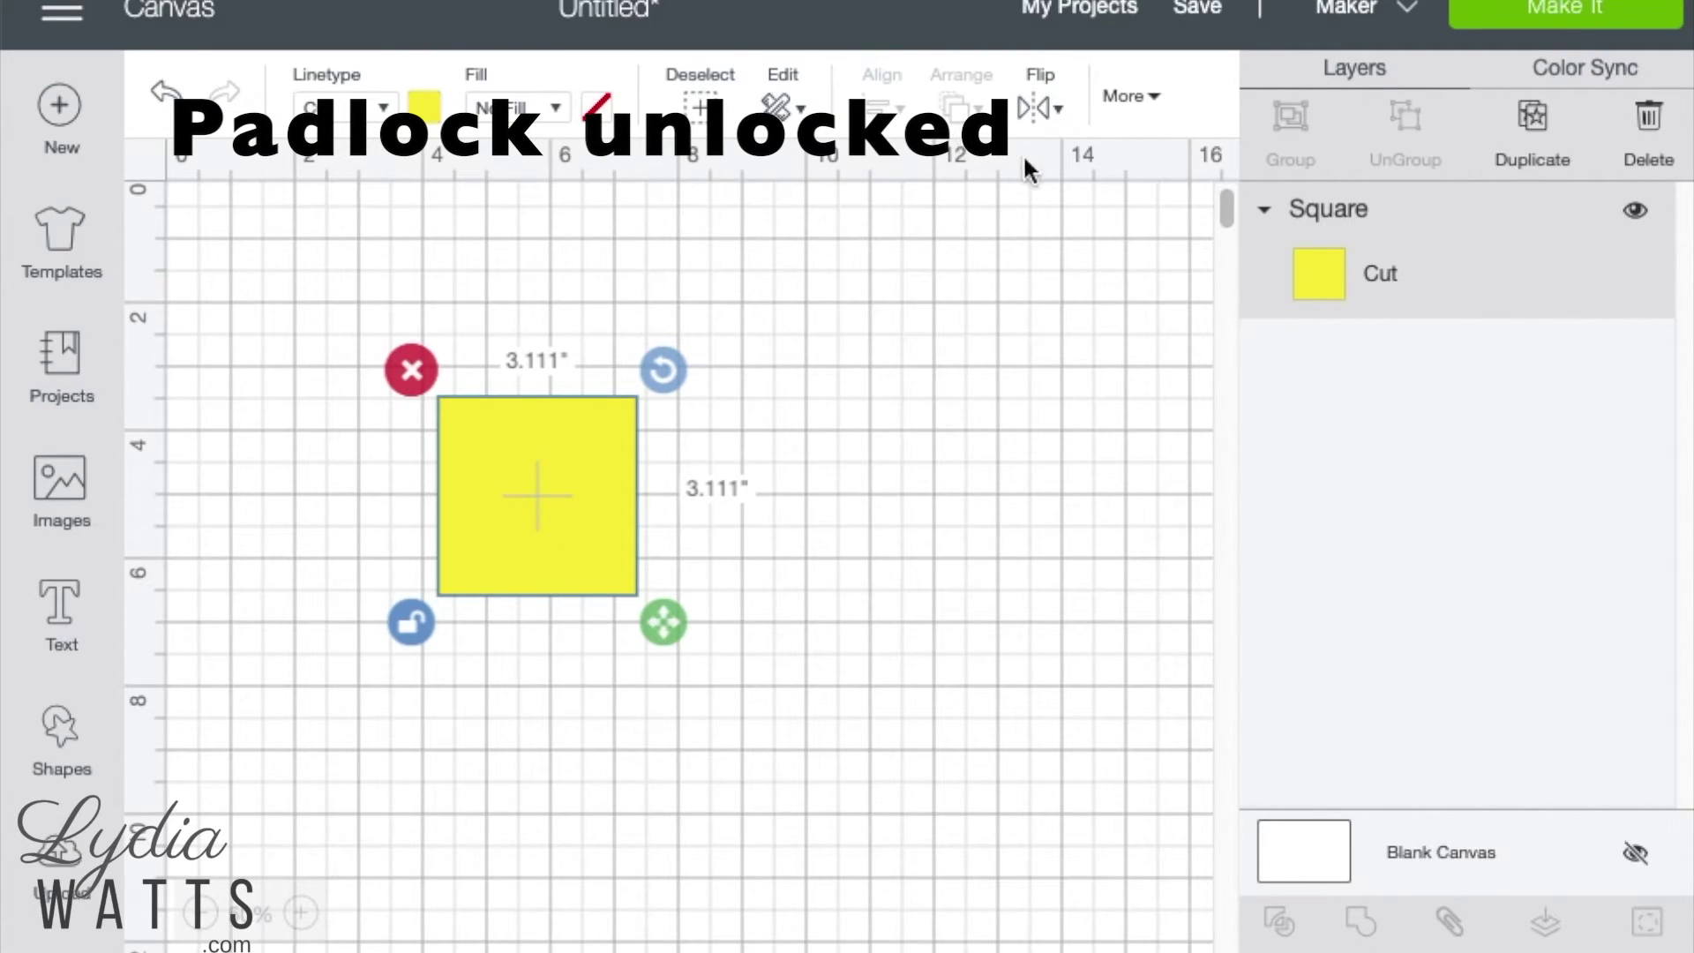
Step: Set the square to 10 inches wide by 7 inches high, then relock its proportions
left_click(1127, 97)
left_click(356, 211)
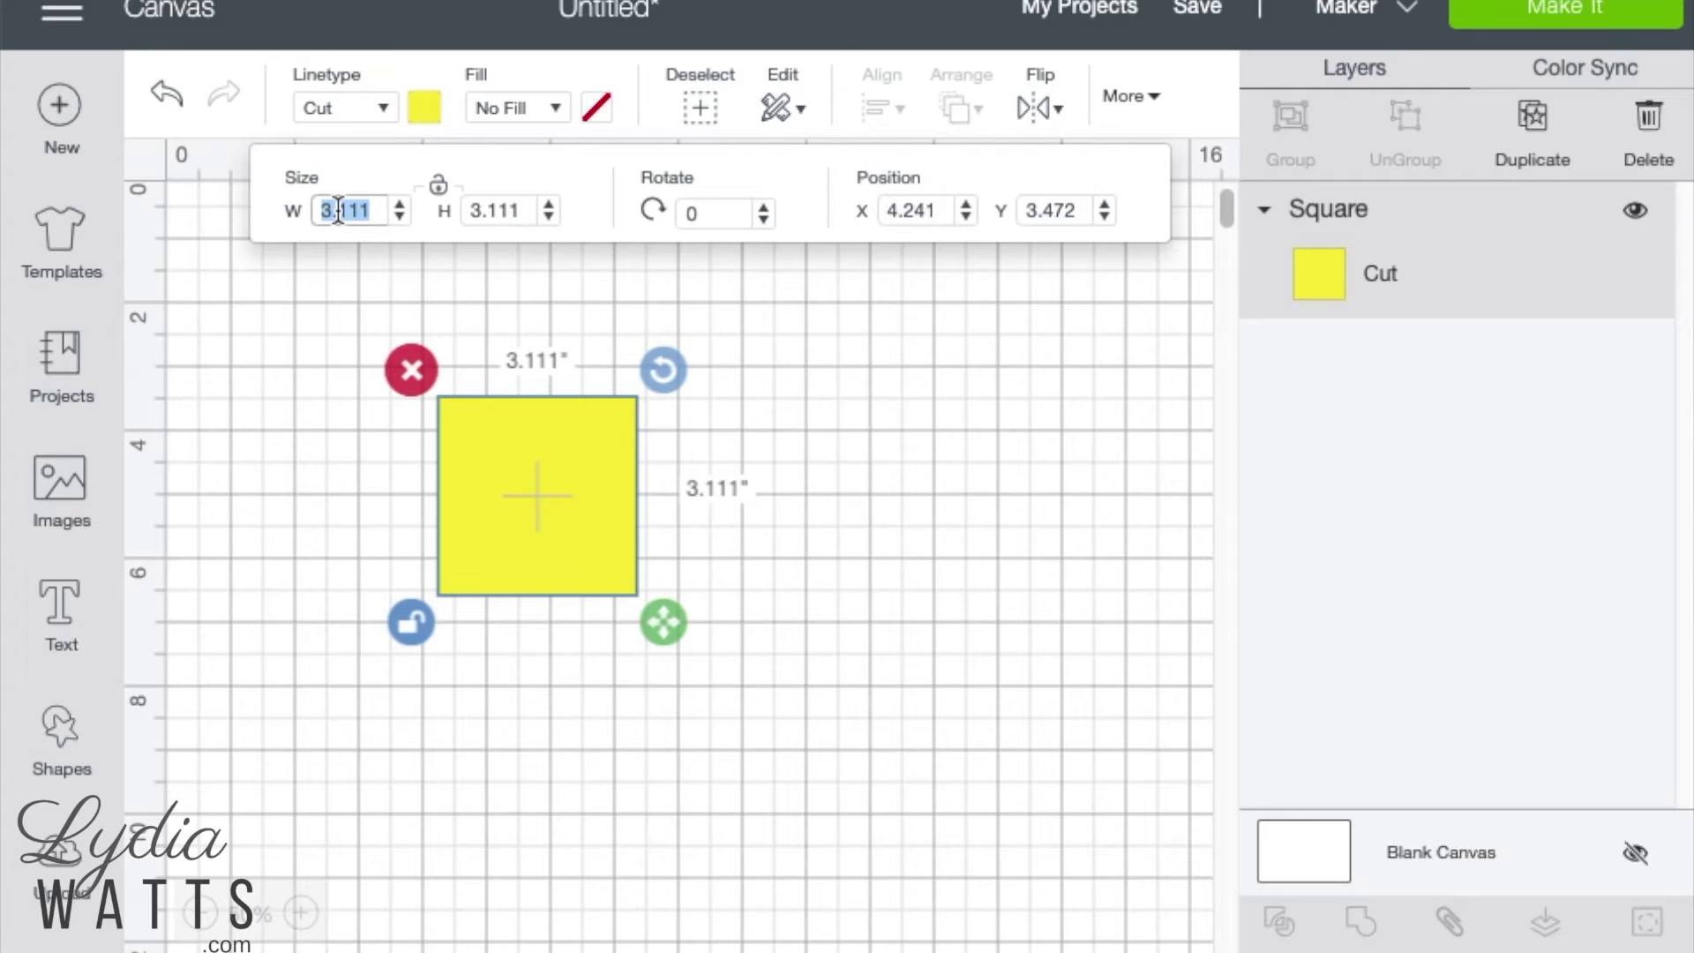
type("10")
key("Tab")
type("7")
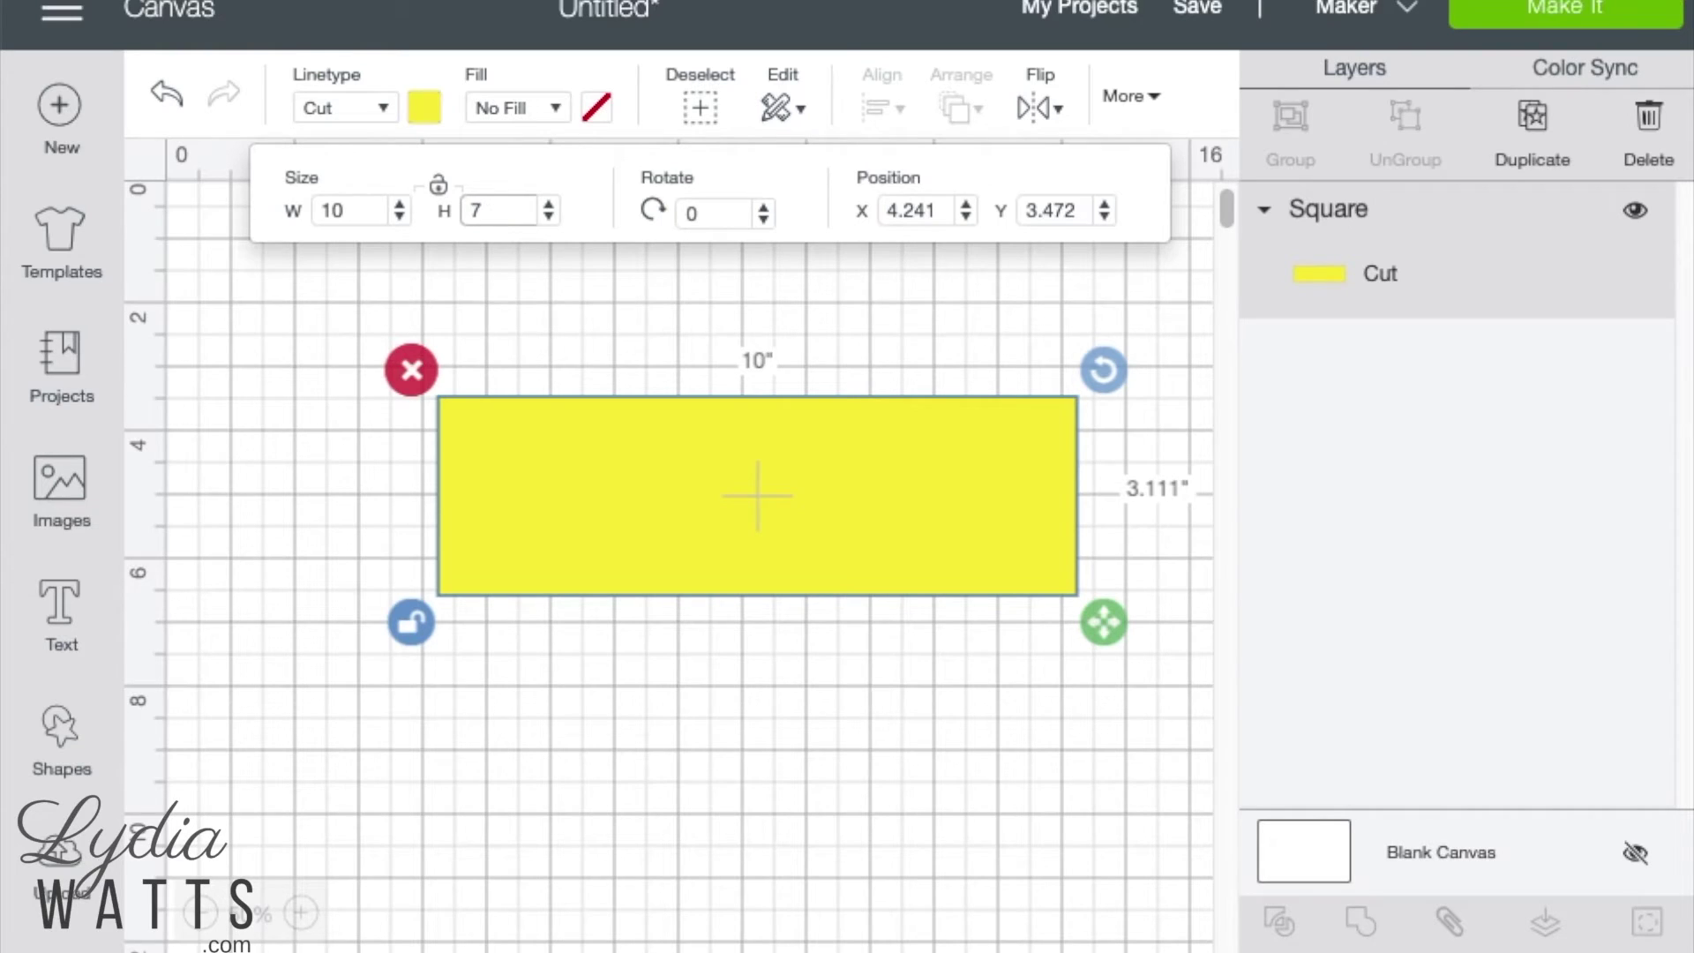
key("Return")
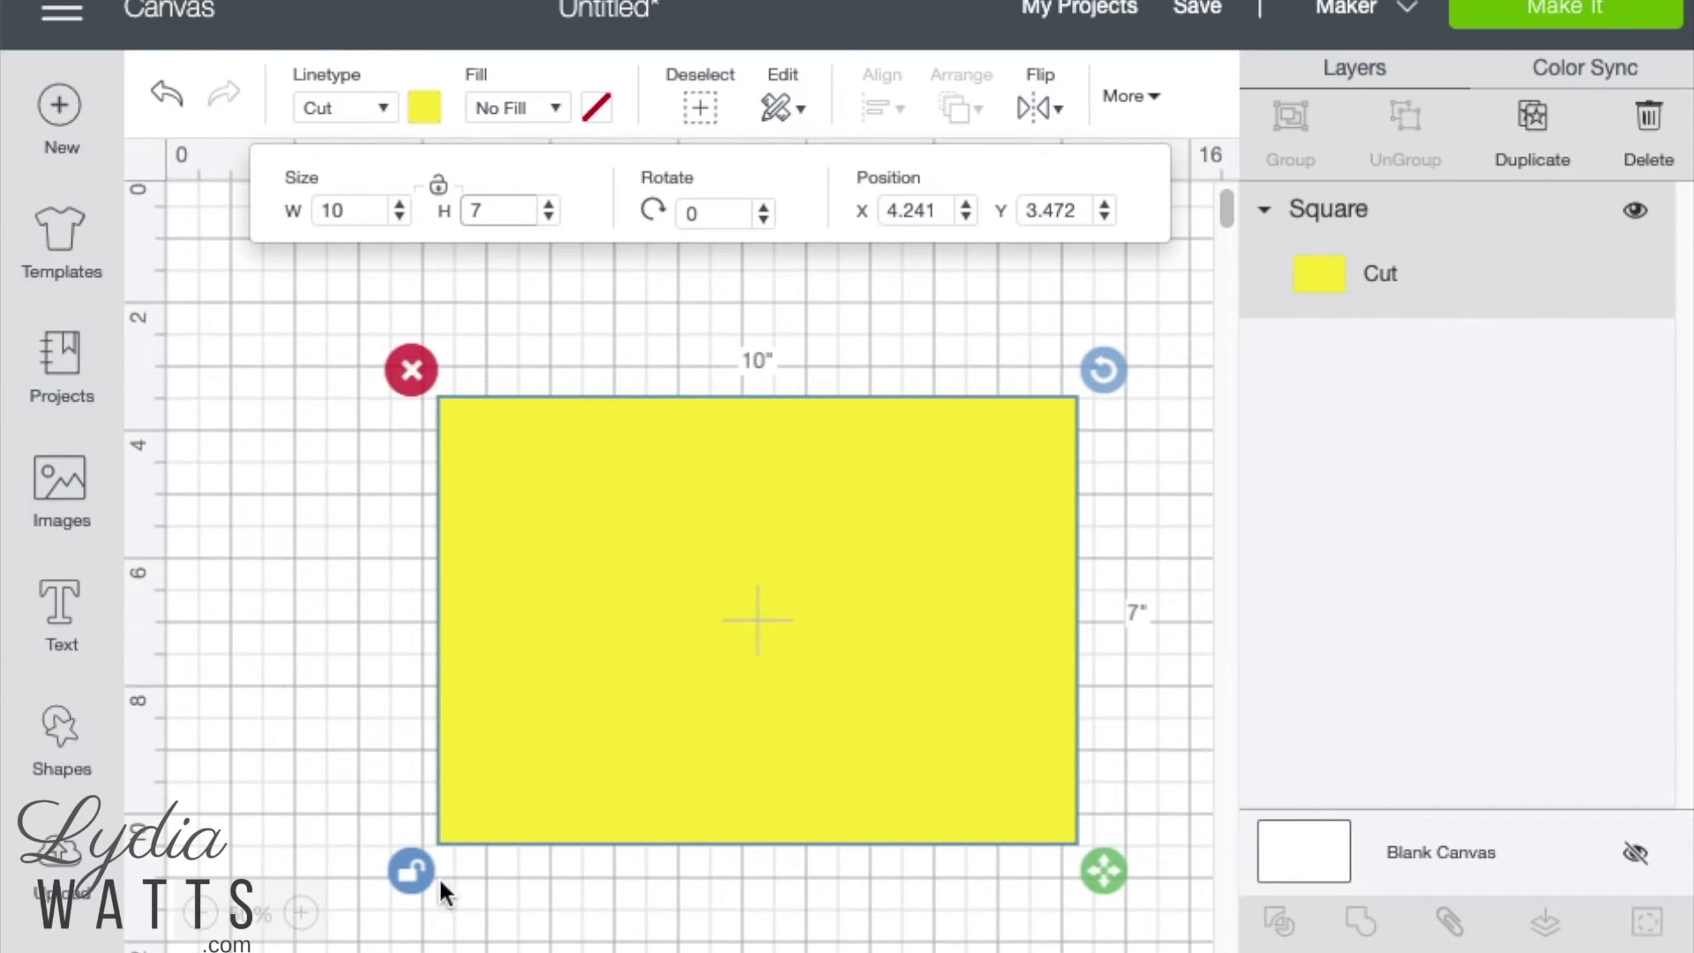
left_click(413, 872)
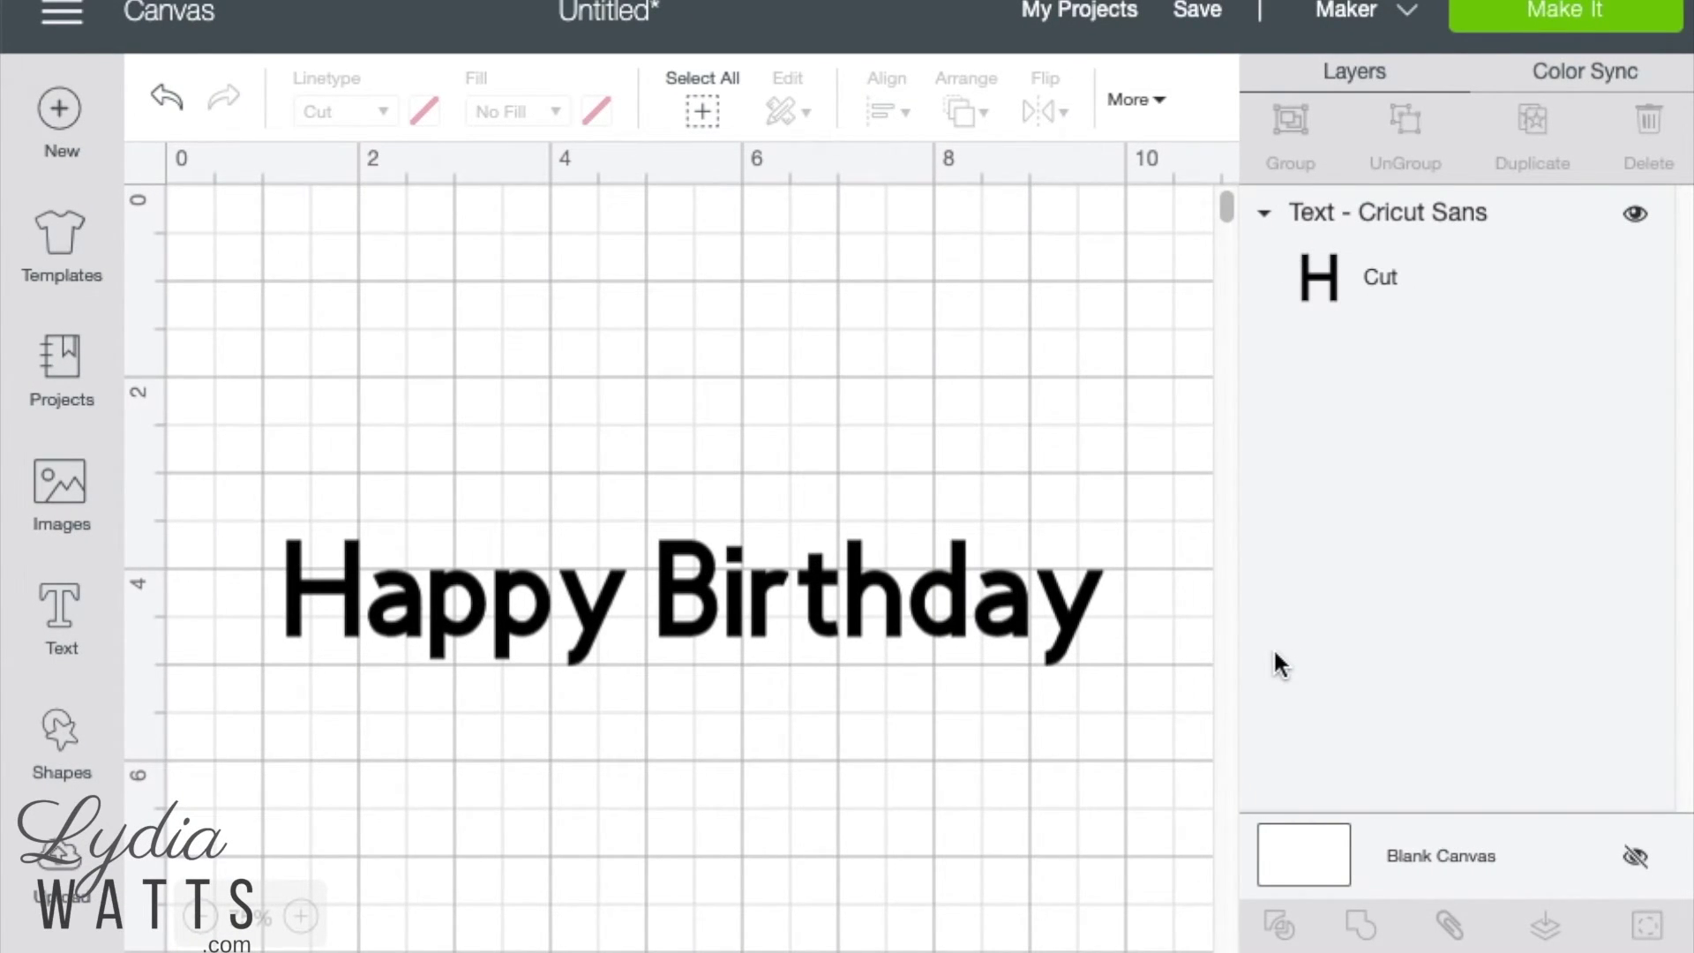
Step: Search fonts for 'anna' and apply Anna's Fancy Lettering to the Happy Birthday text
left_click(900, 605)
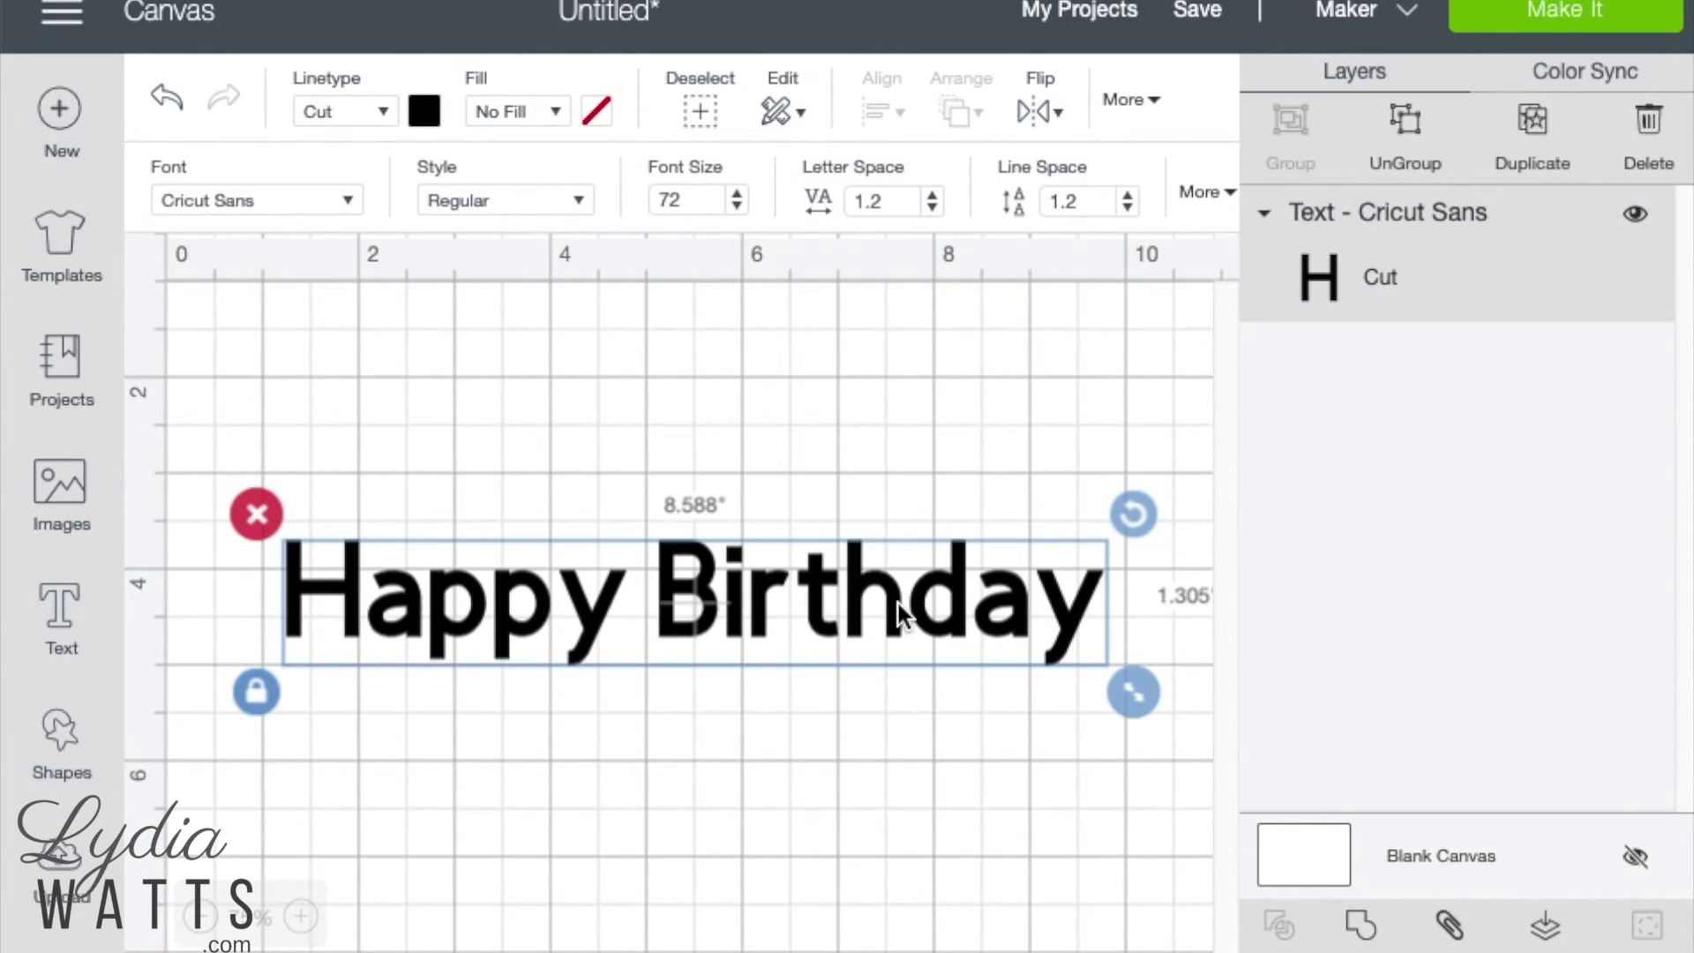
left_click(347, 194)
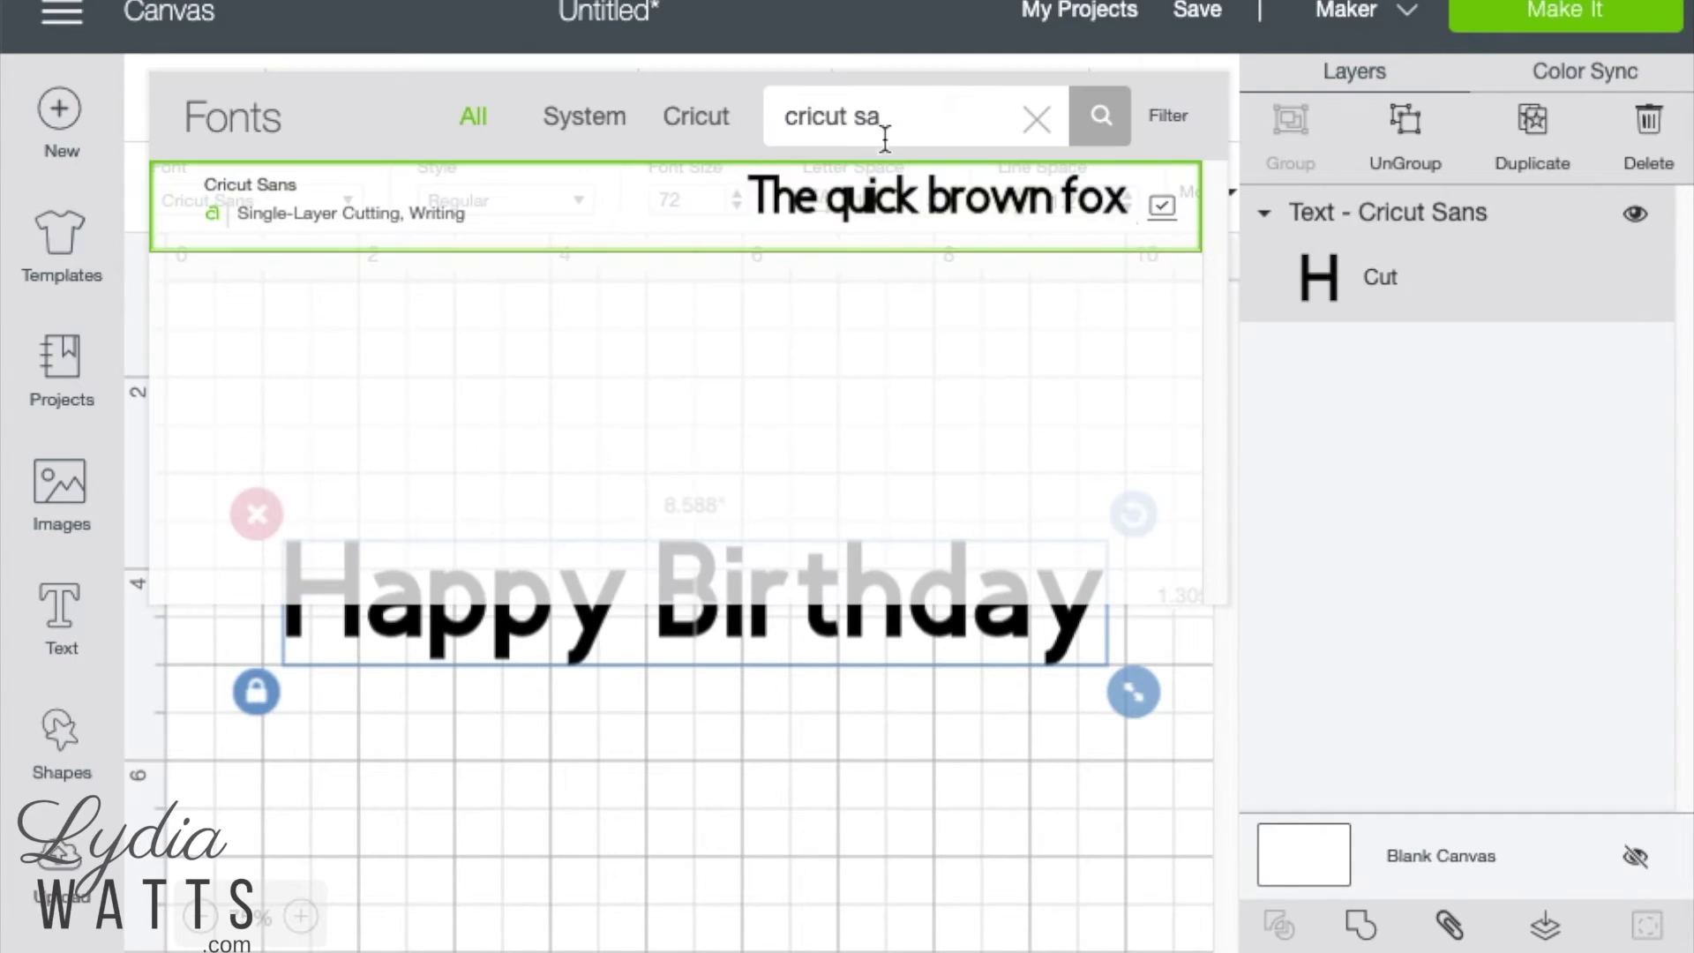
triple_click(931, 123)
type("anna")
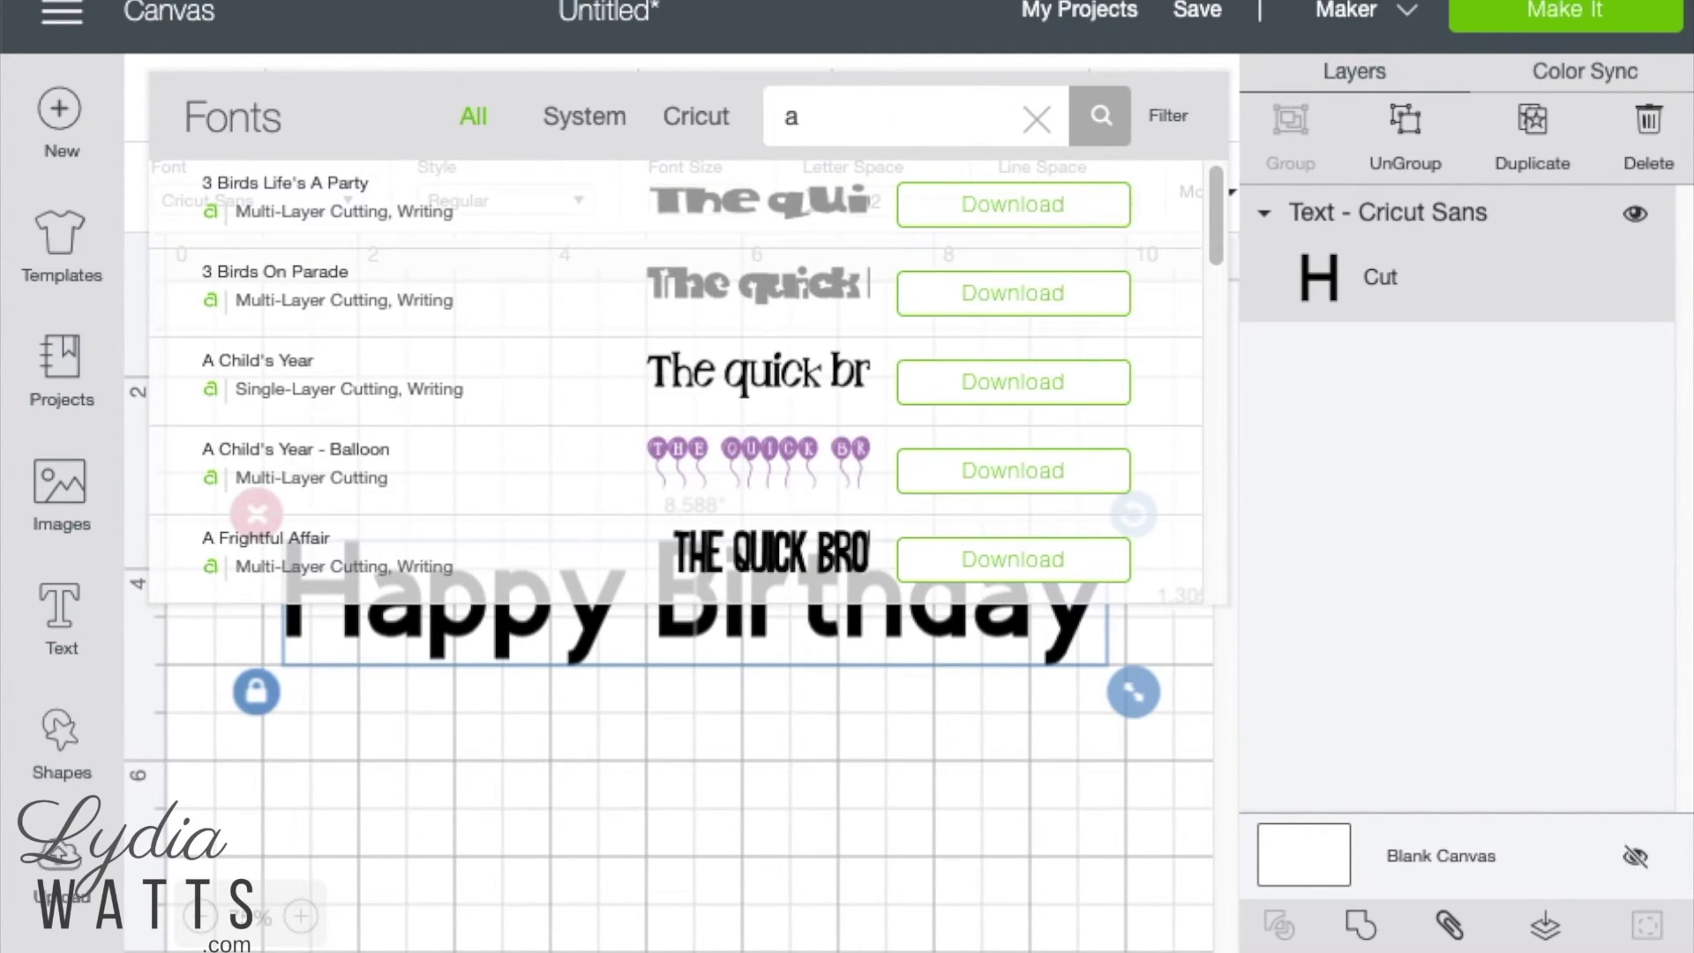
left_click(810, 274)
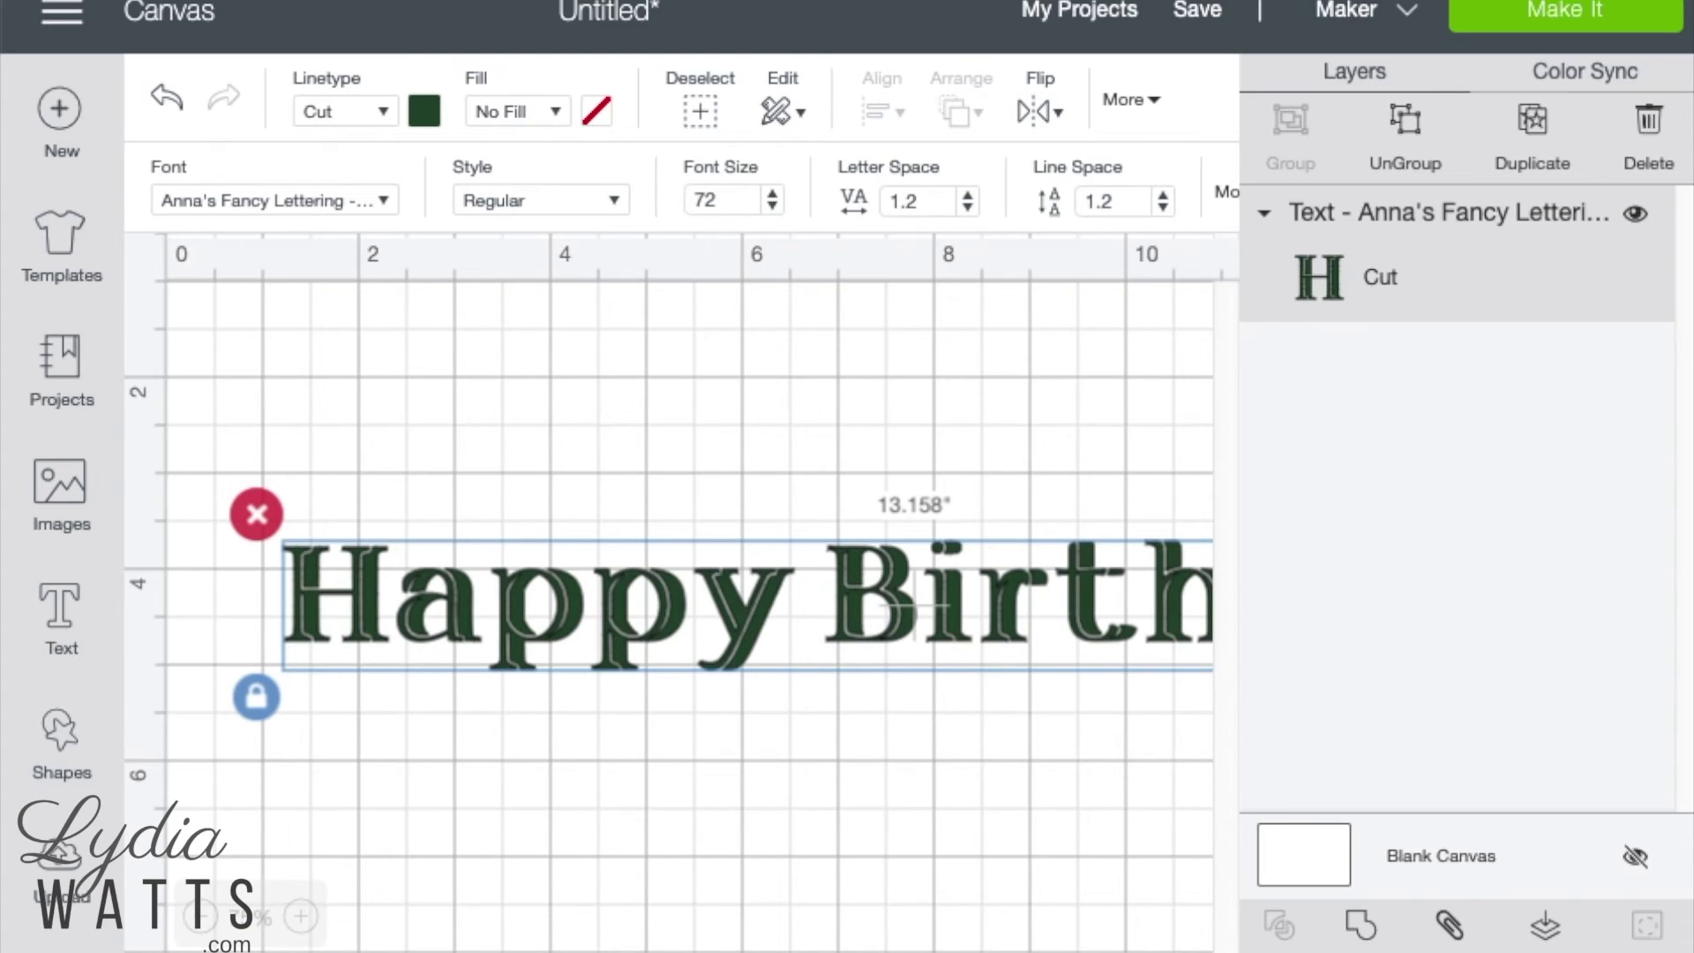
Step: Set the Happy Birthday text width from 12.88 to 5 inches, nudge it slightly larger, then deselect
scroll(688, 591, "right", 10)
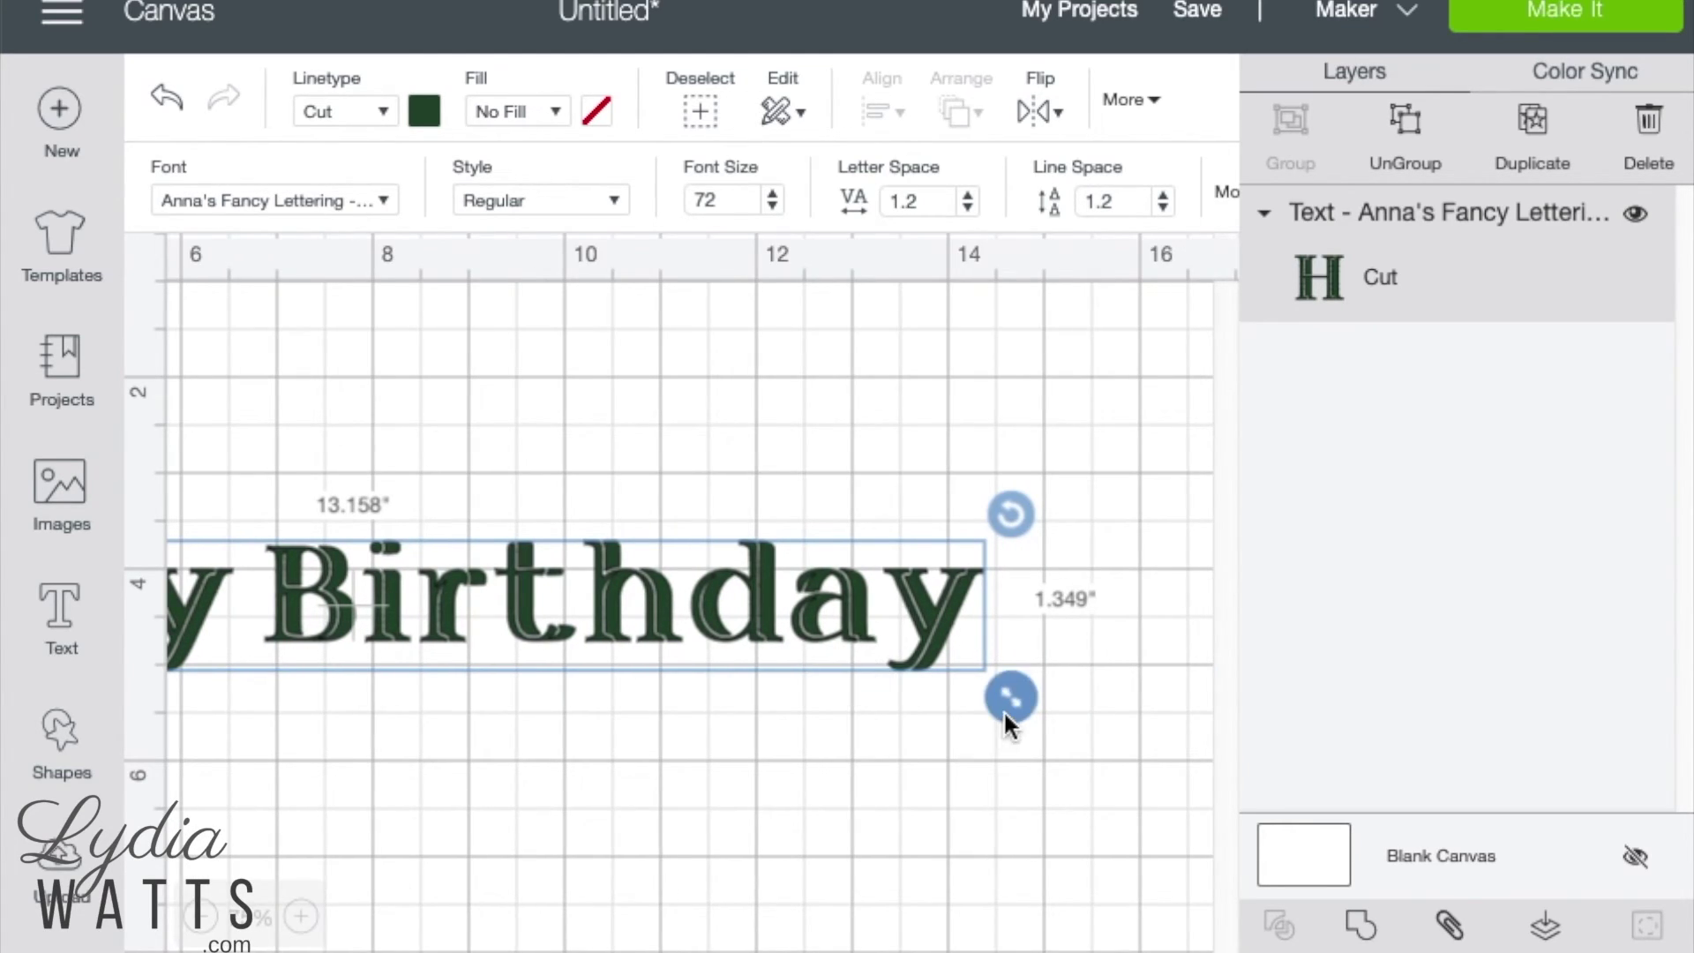
left_click_drag(1006, 714, 987, 706)
scroll(688, 591, "left", 10)
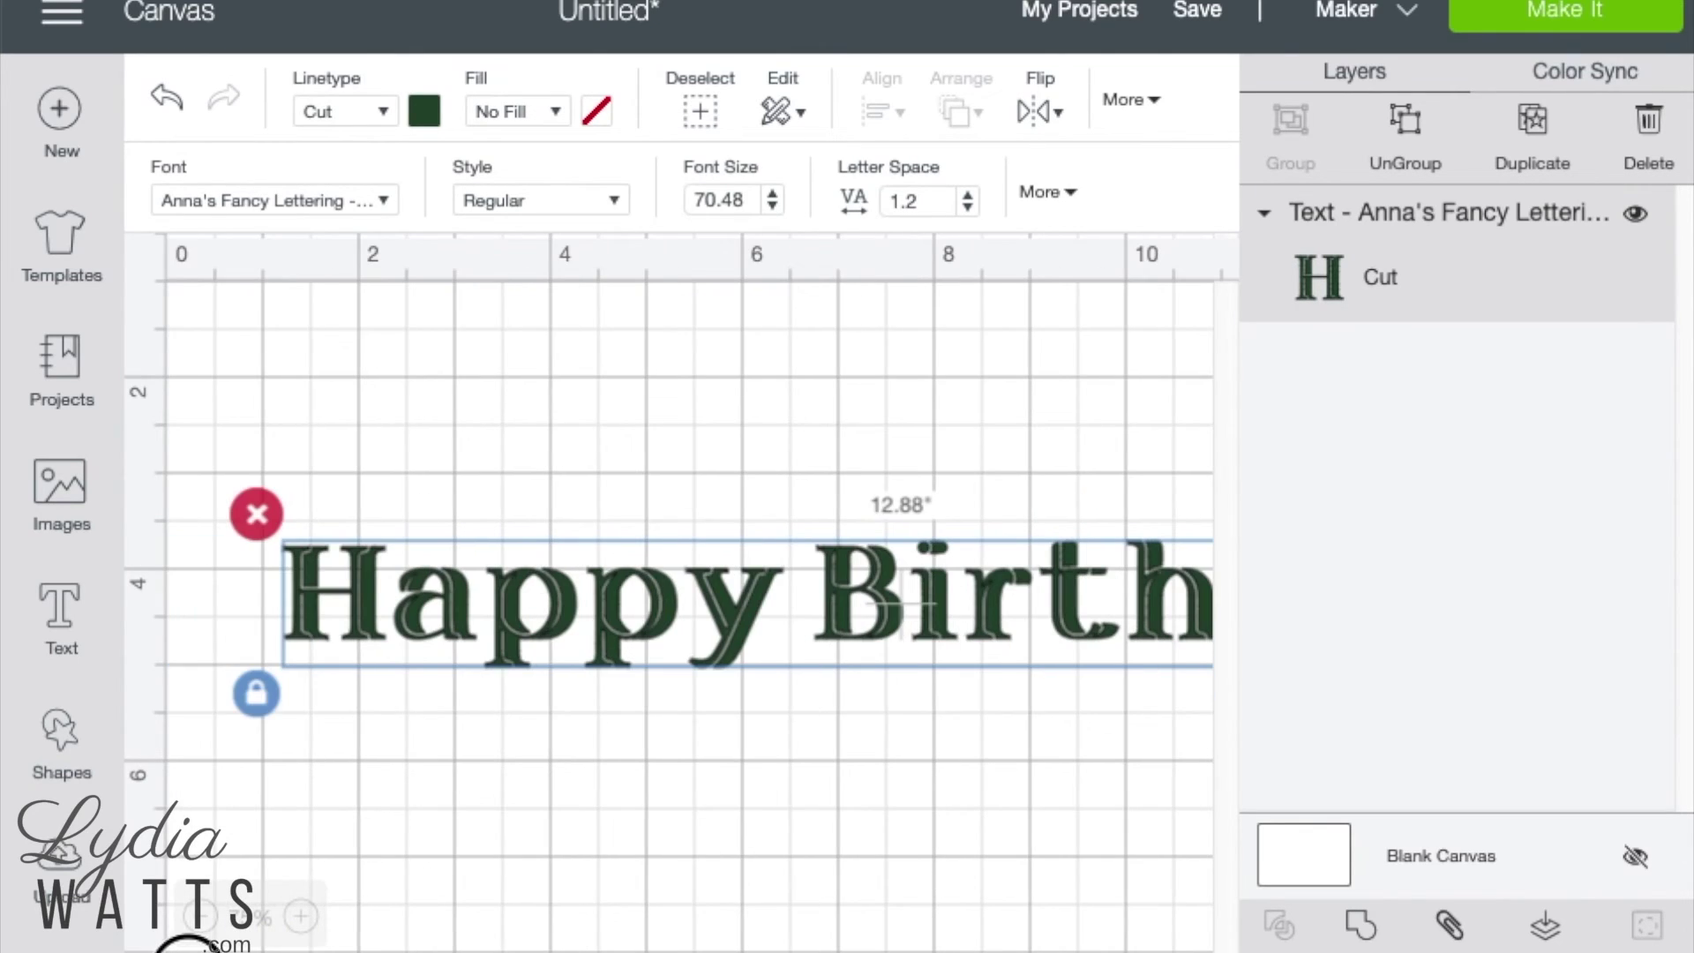
left_click(1134, 101)
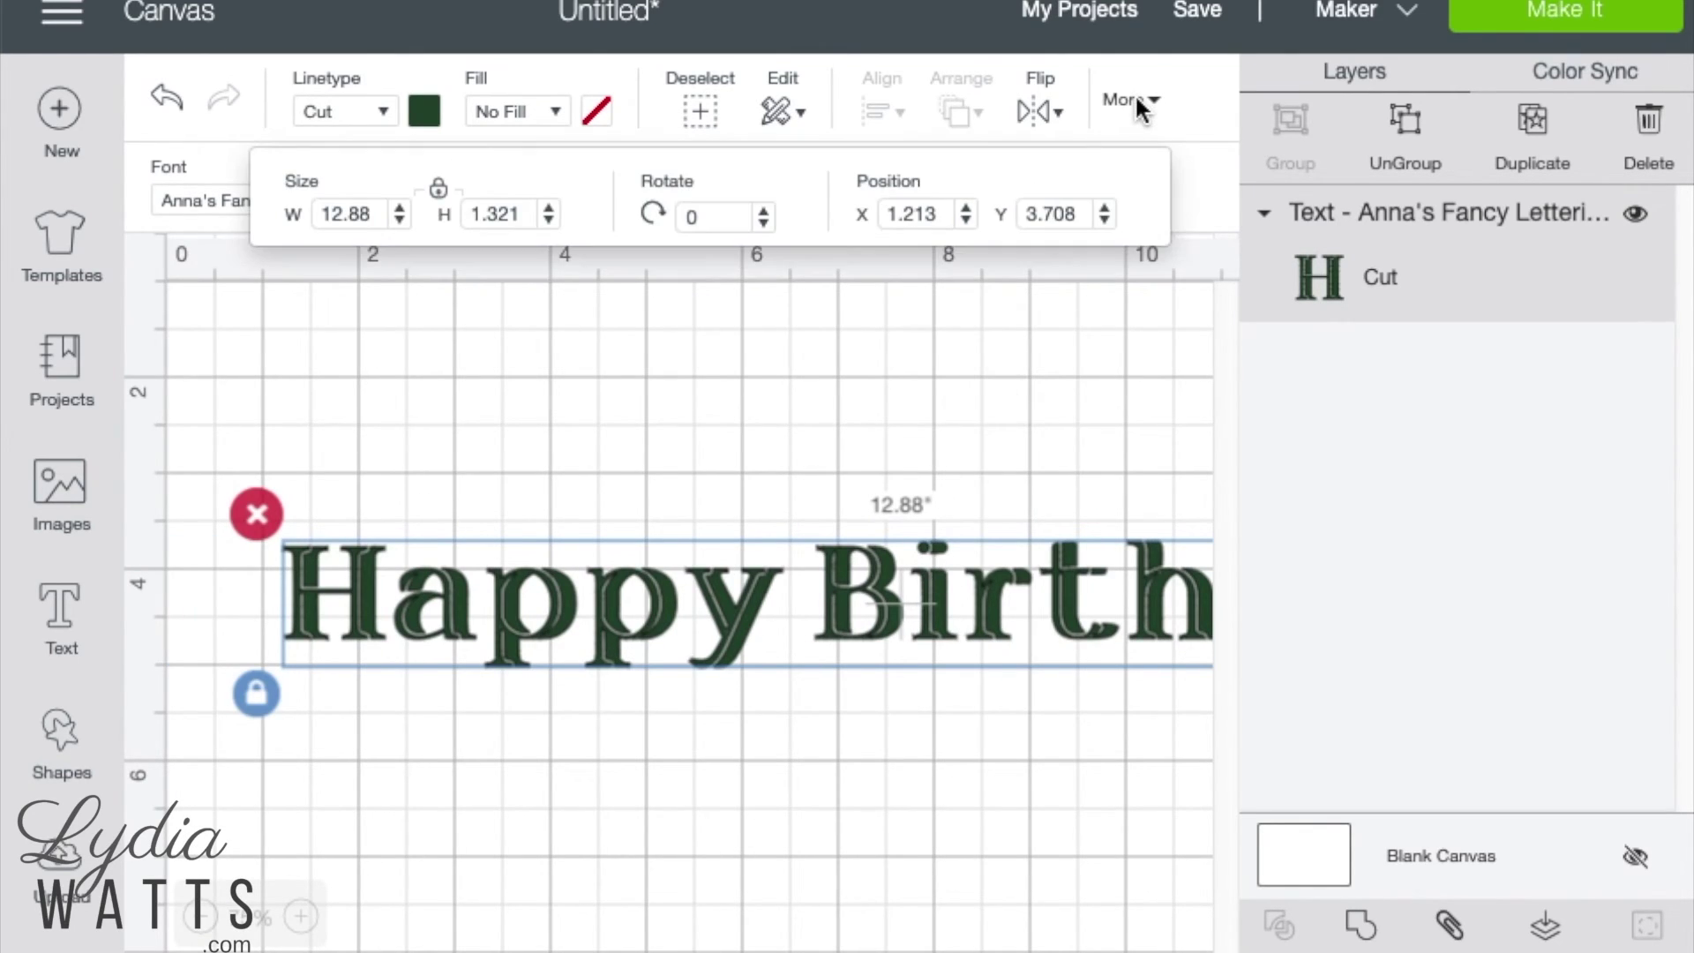
left_click(354, 217)
double_click(354, 217)
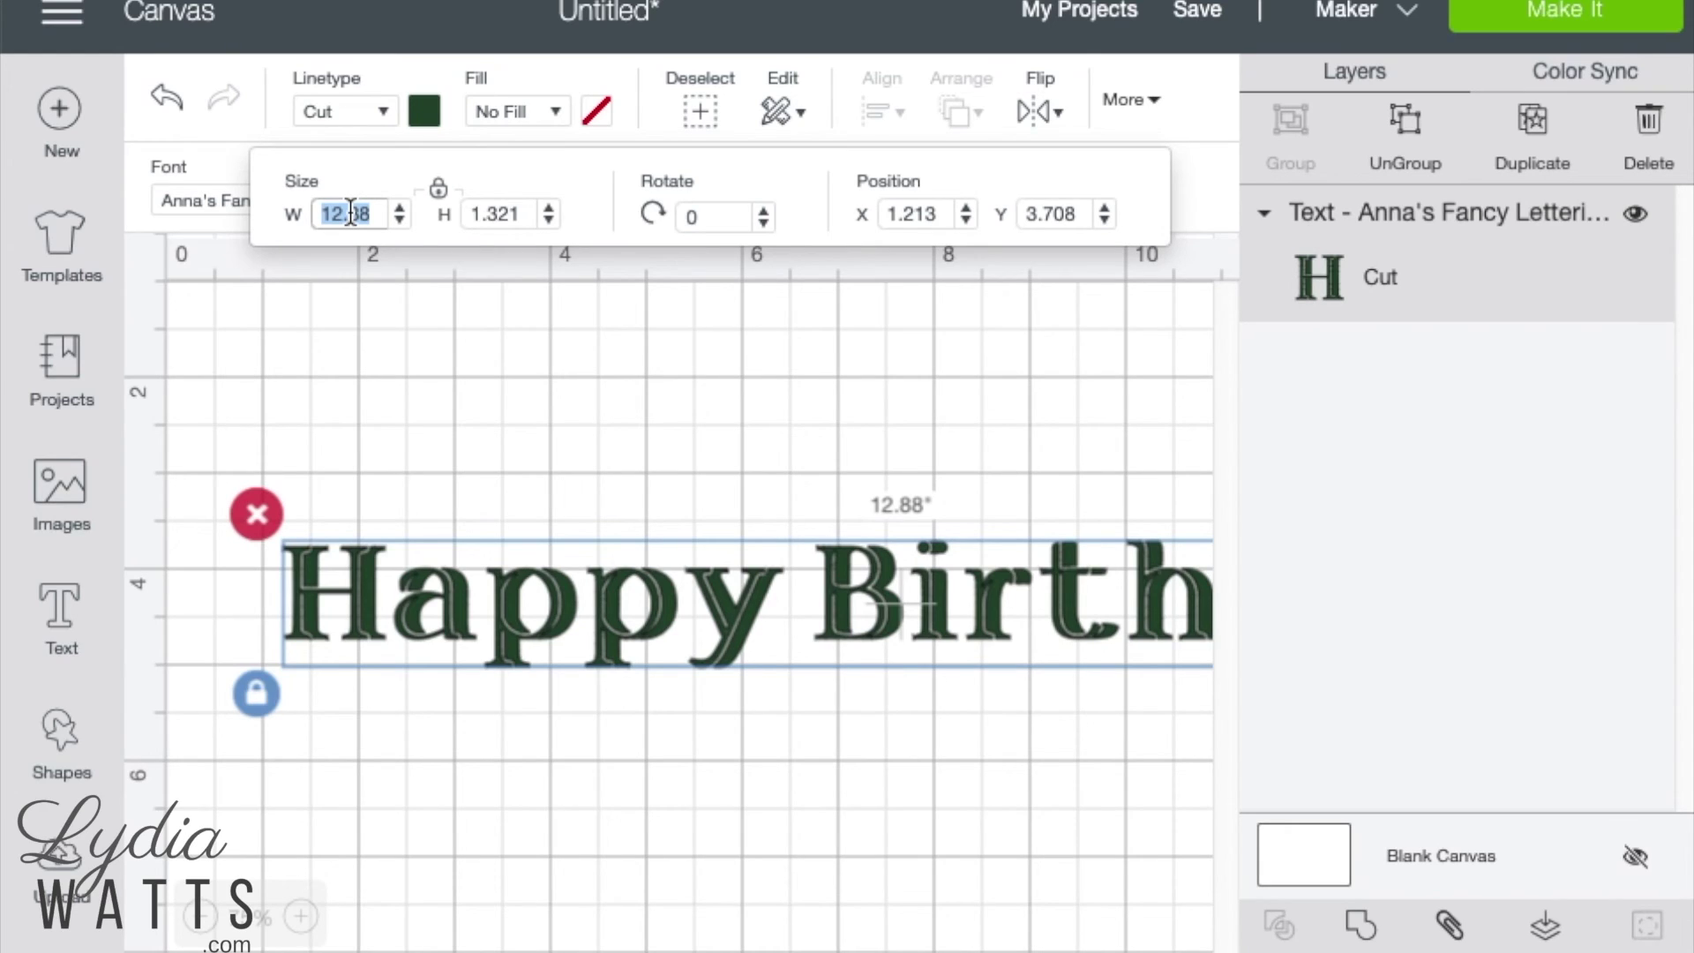
type("5")
key("Return")
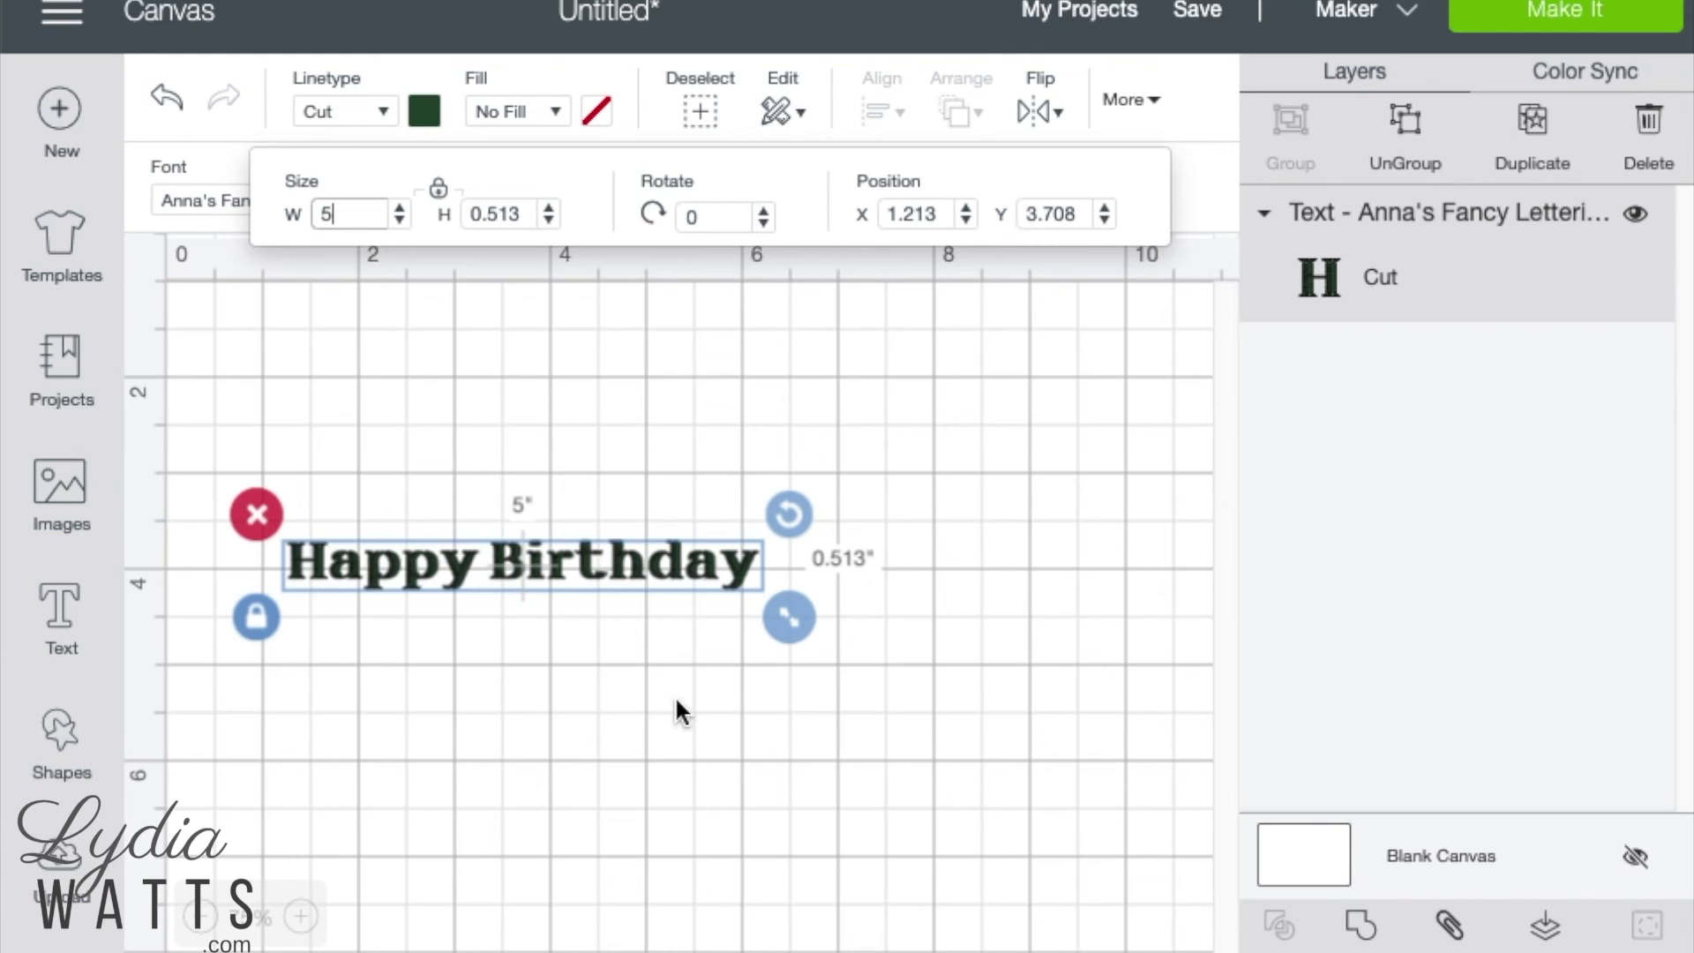
left_click_drag(788, 616, 829, 633)
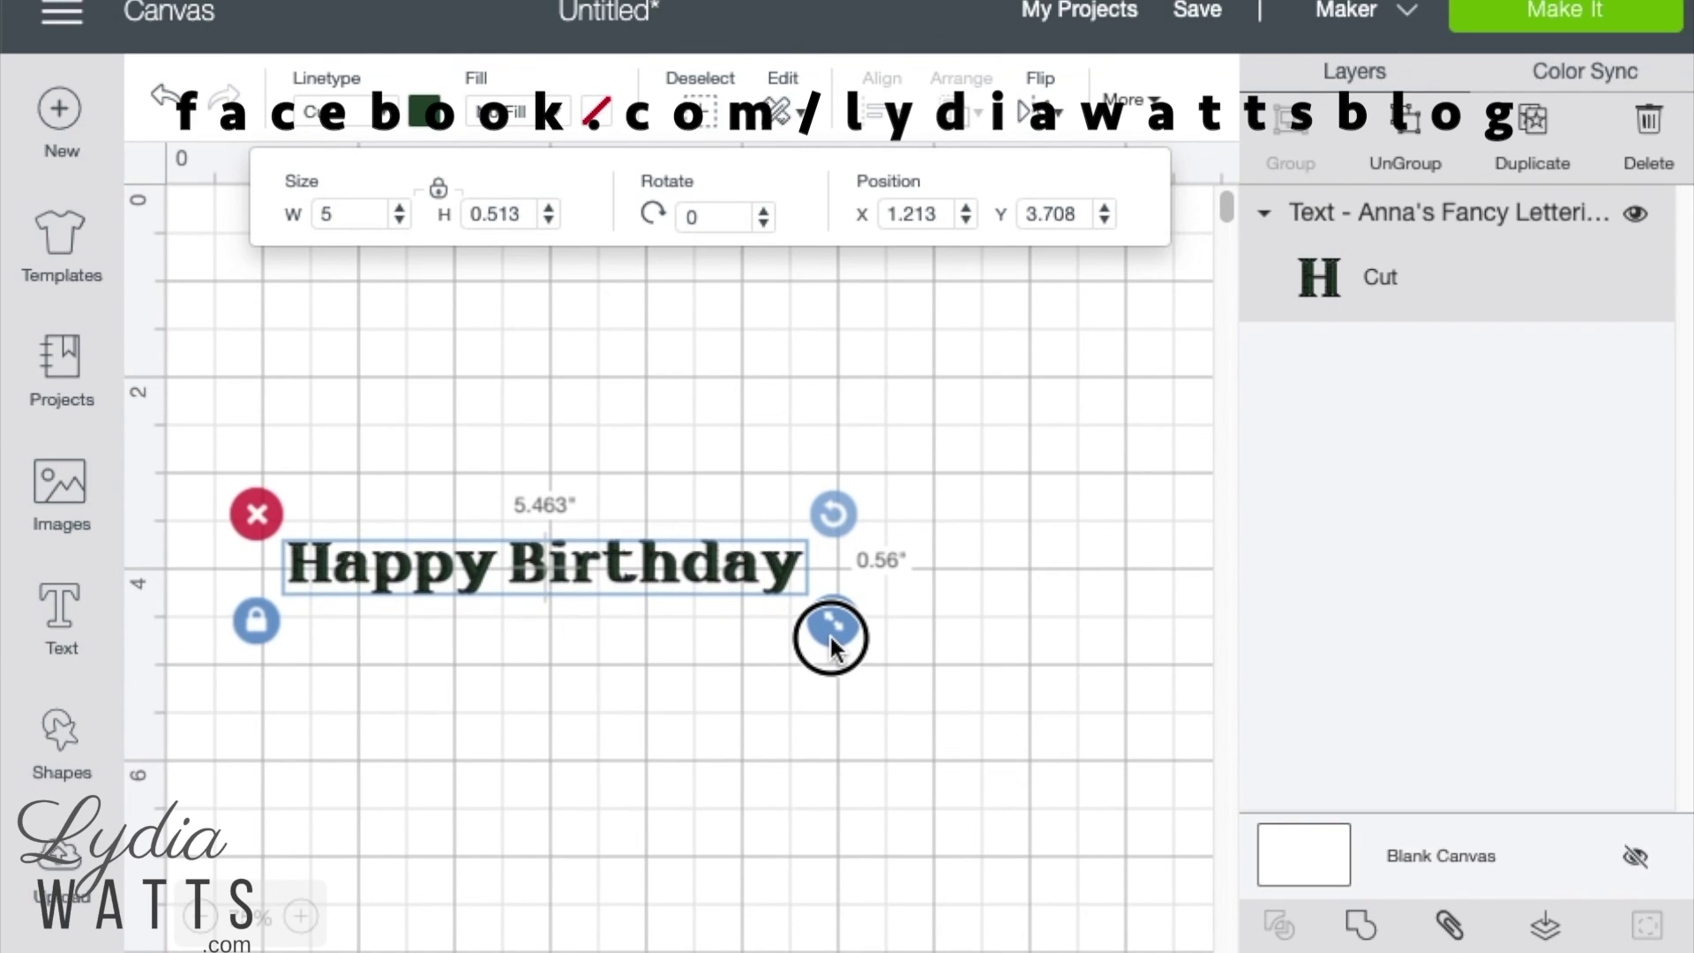
left_click(949, 622)
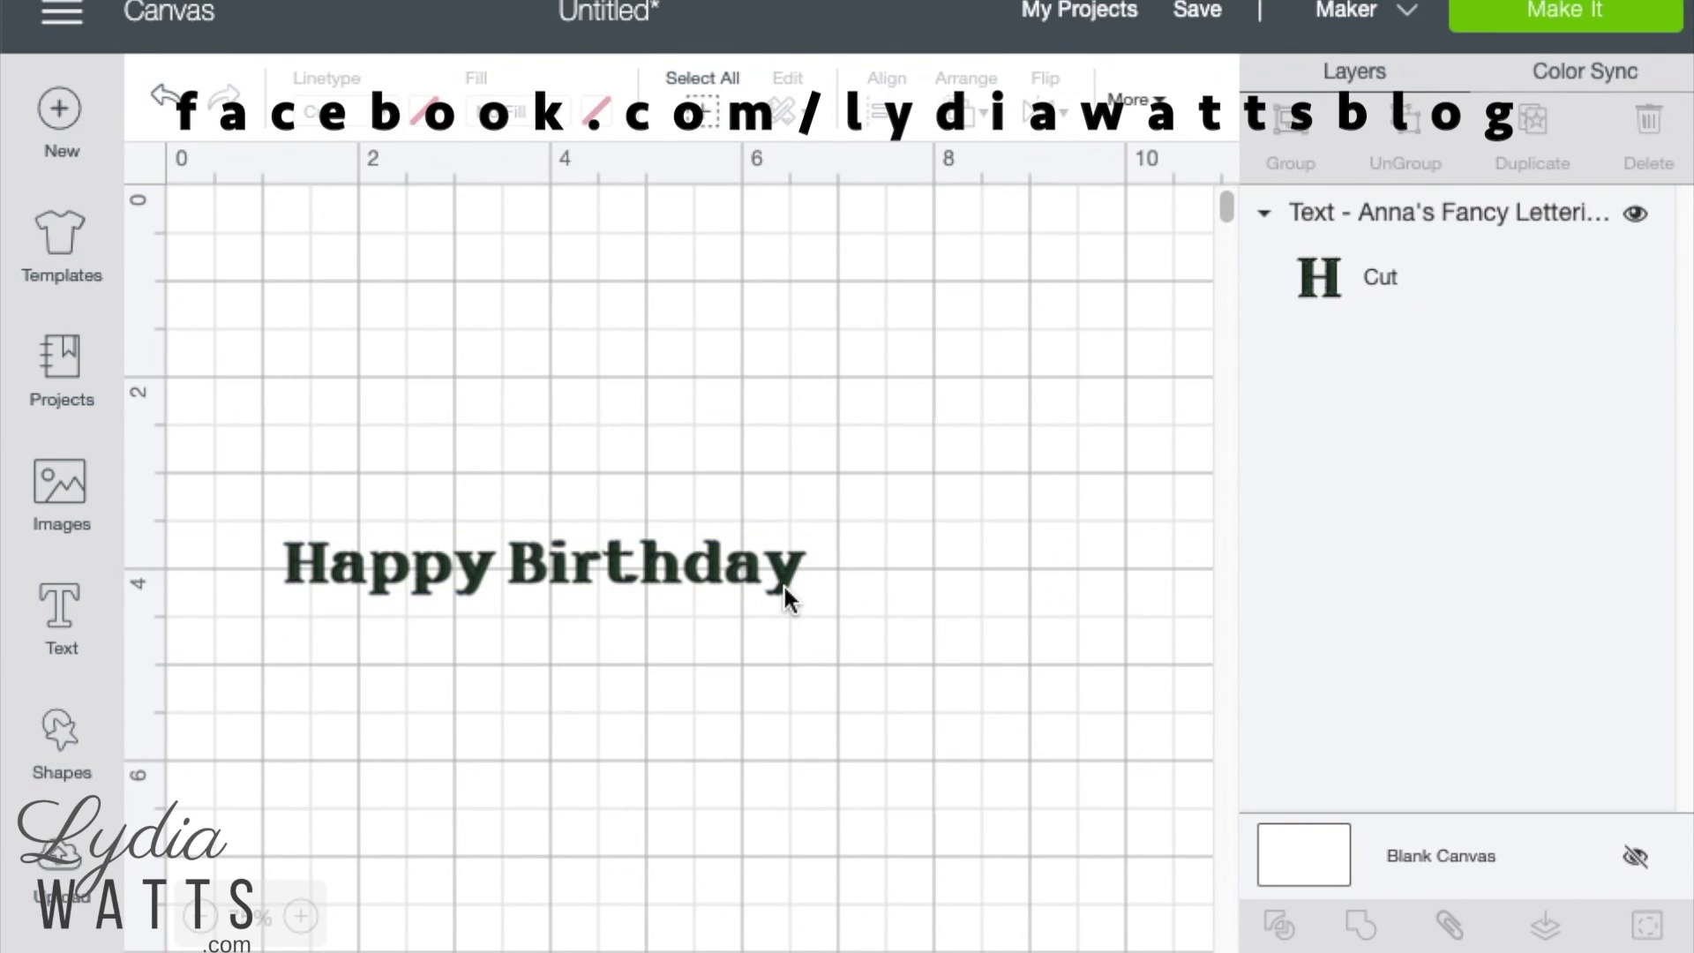